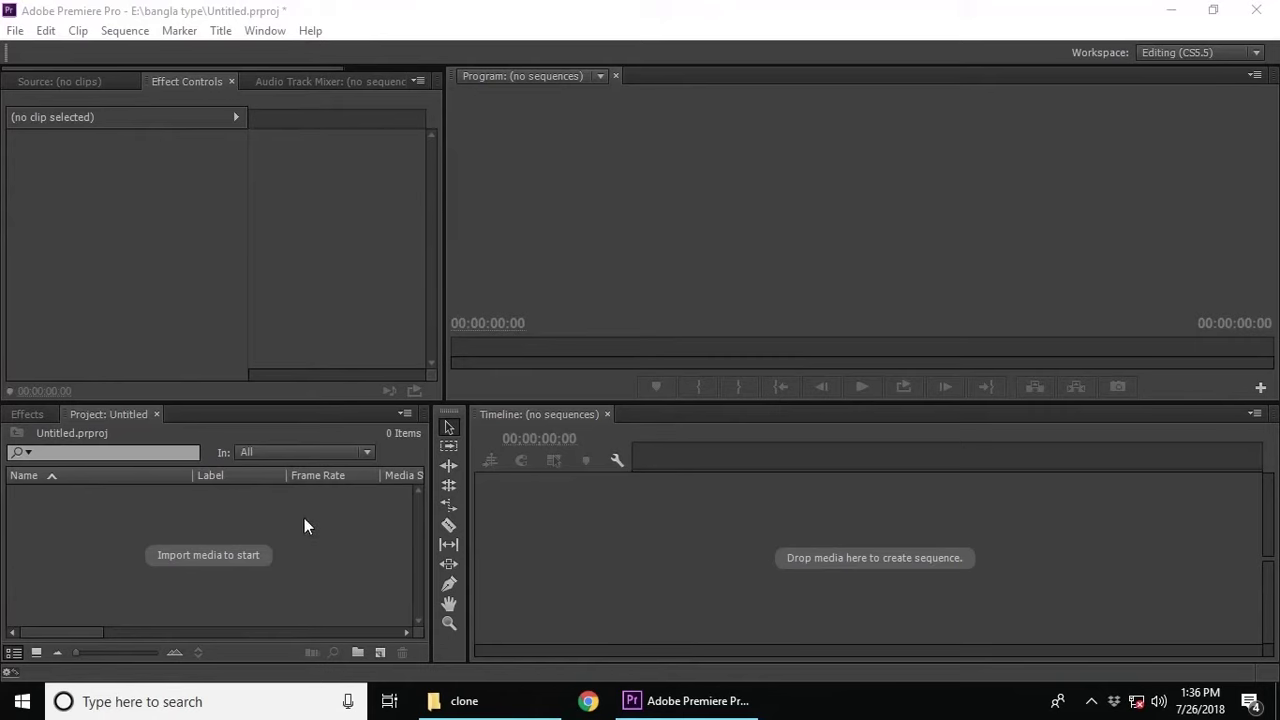
Import Music.mp3, Video1.0.mp4 and Video2.0.mp4 into the project
left_click(215, 557)
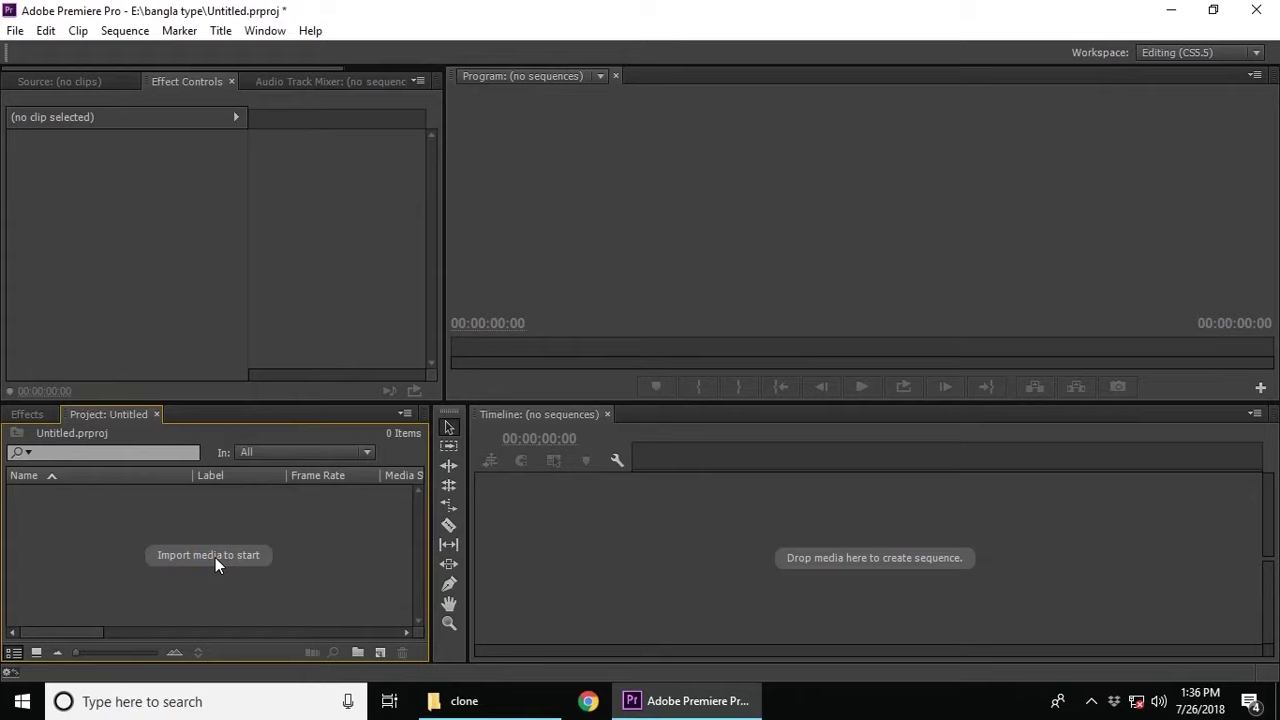
double_click(215, 557)
left_click_drag(318, 262, 540, 173)
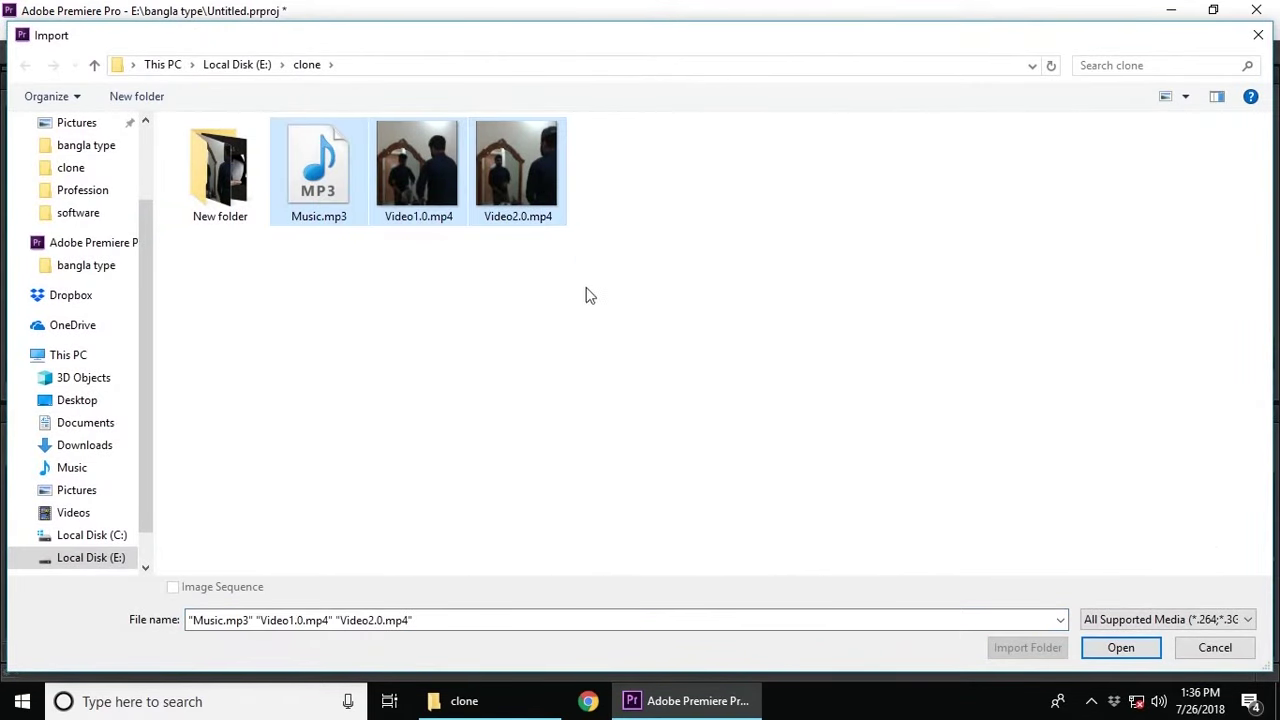
left_click(1120, 647)
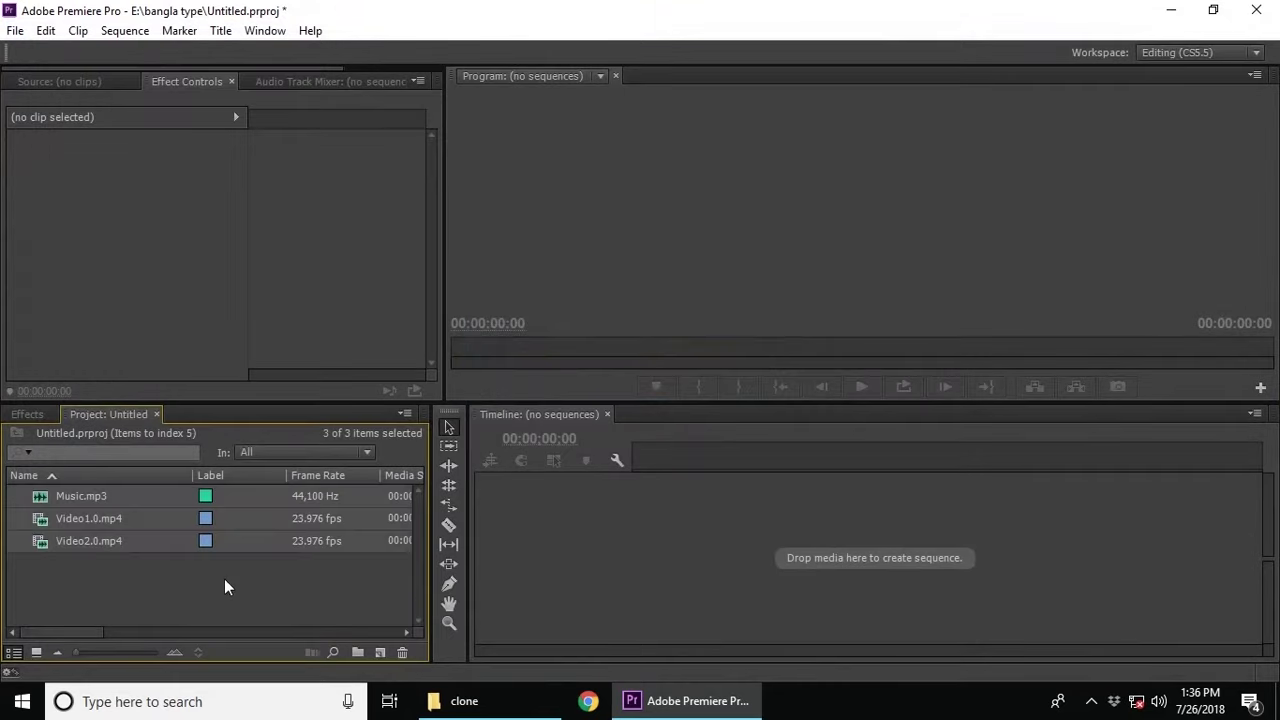
left_click(142, 588)
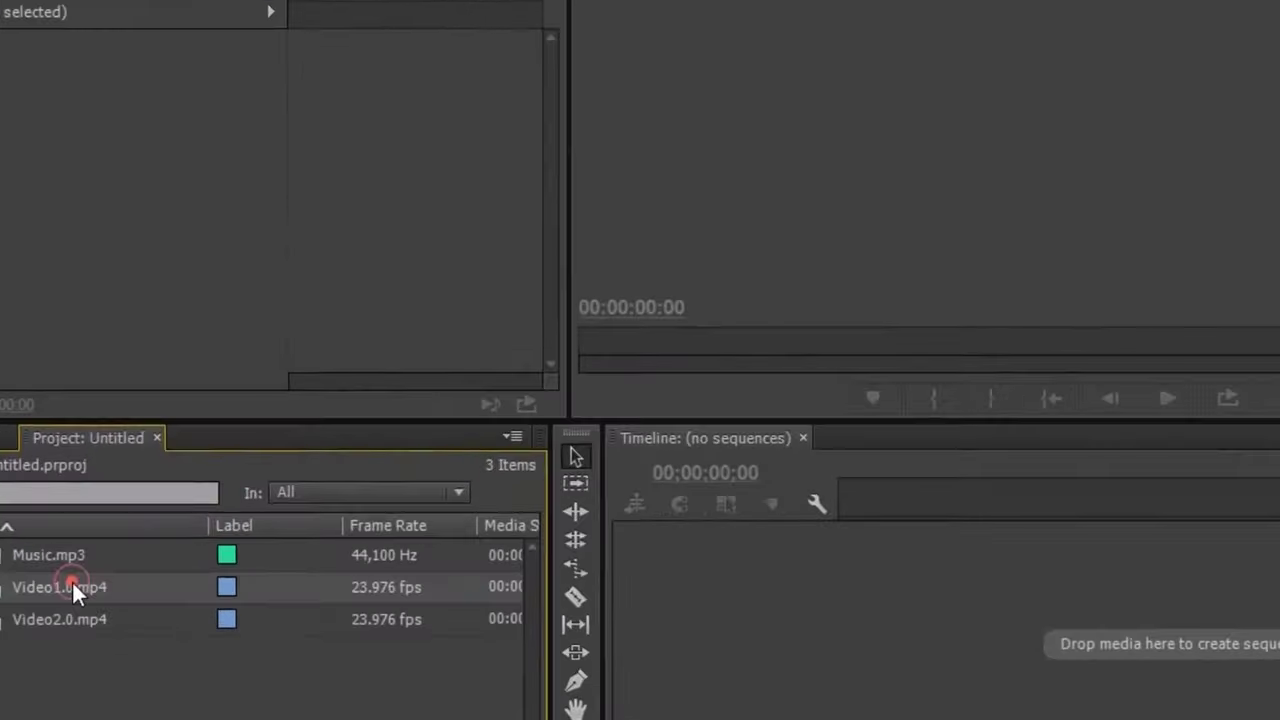
Create a sequence from Video1.0.mp4, then unlink and delete its audio
right_click(96, 518)
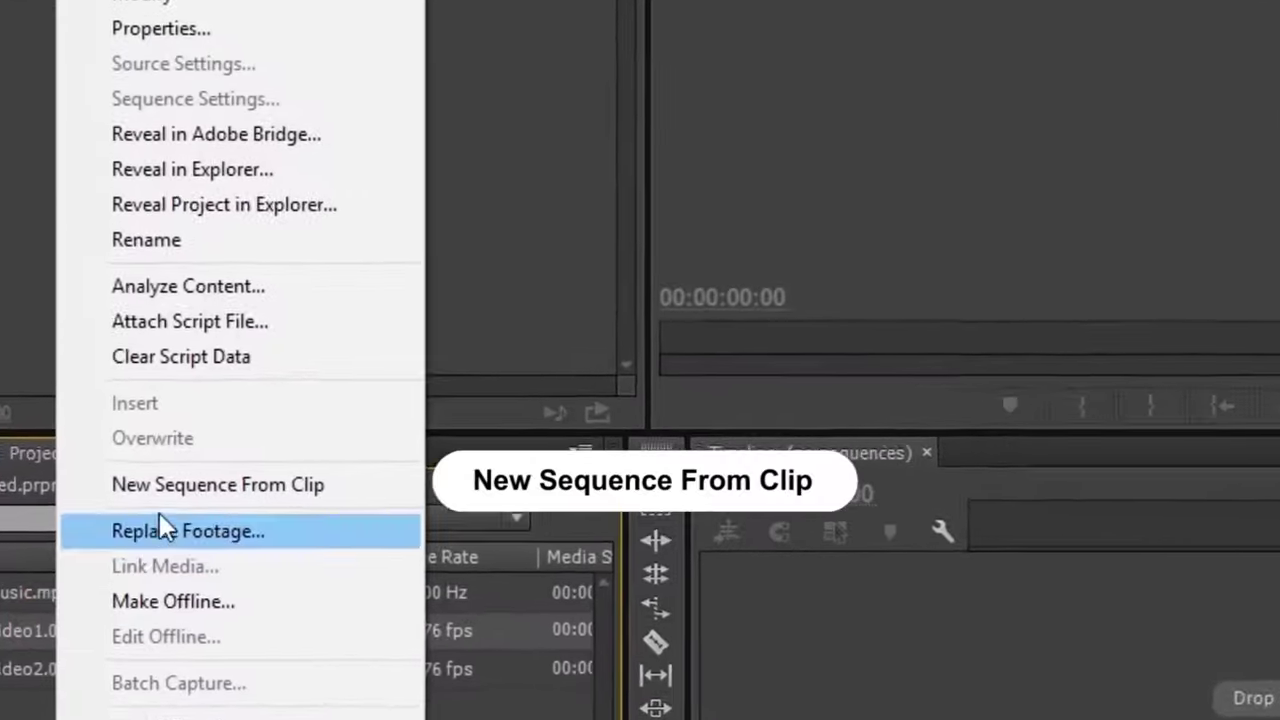
left_click(164, 507)
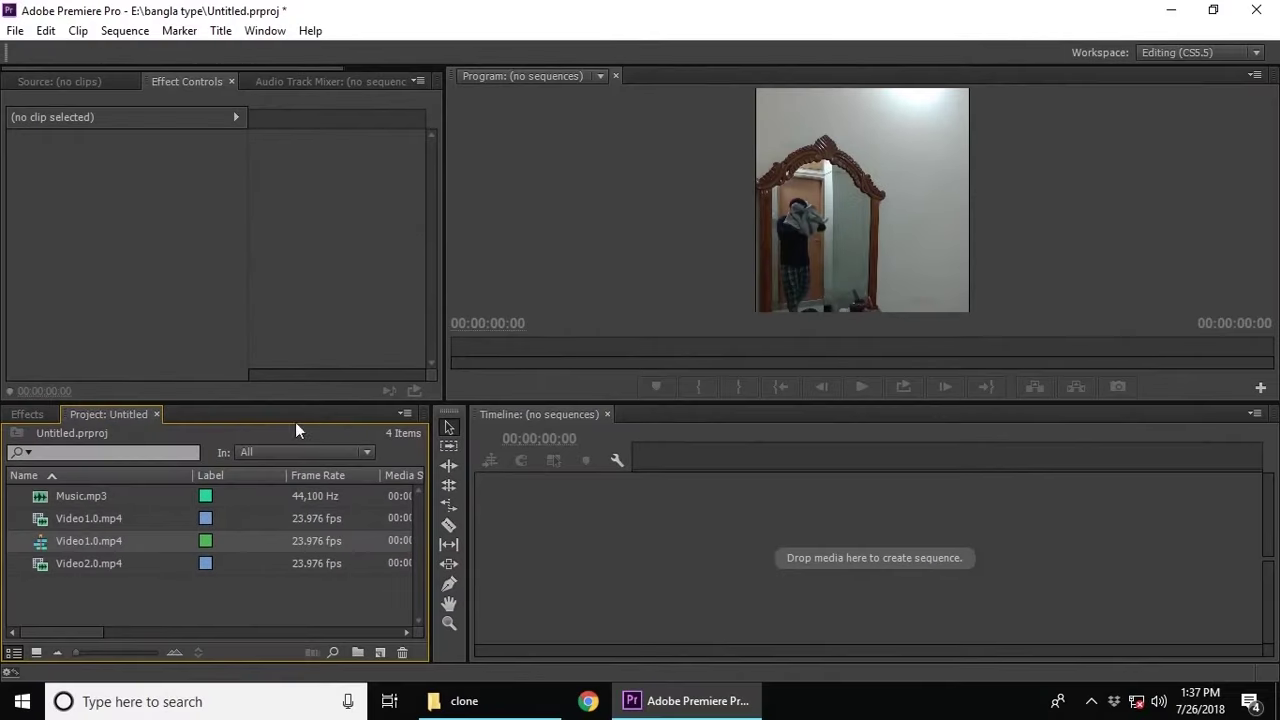
left_click(693, 540)
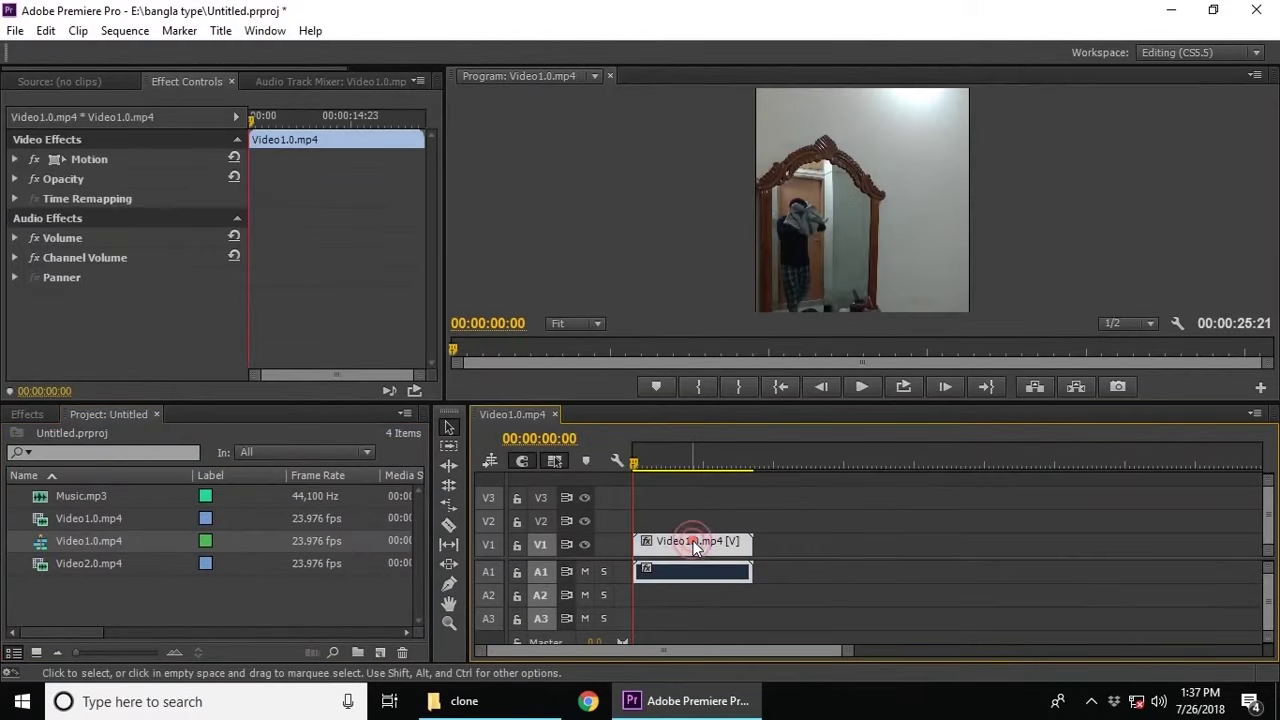
right_click(699, 569)
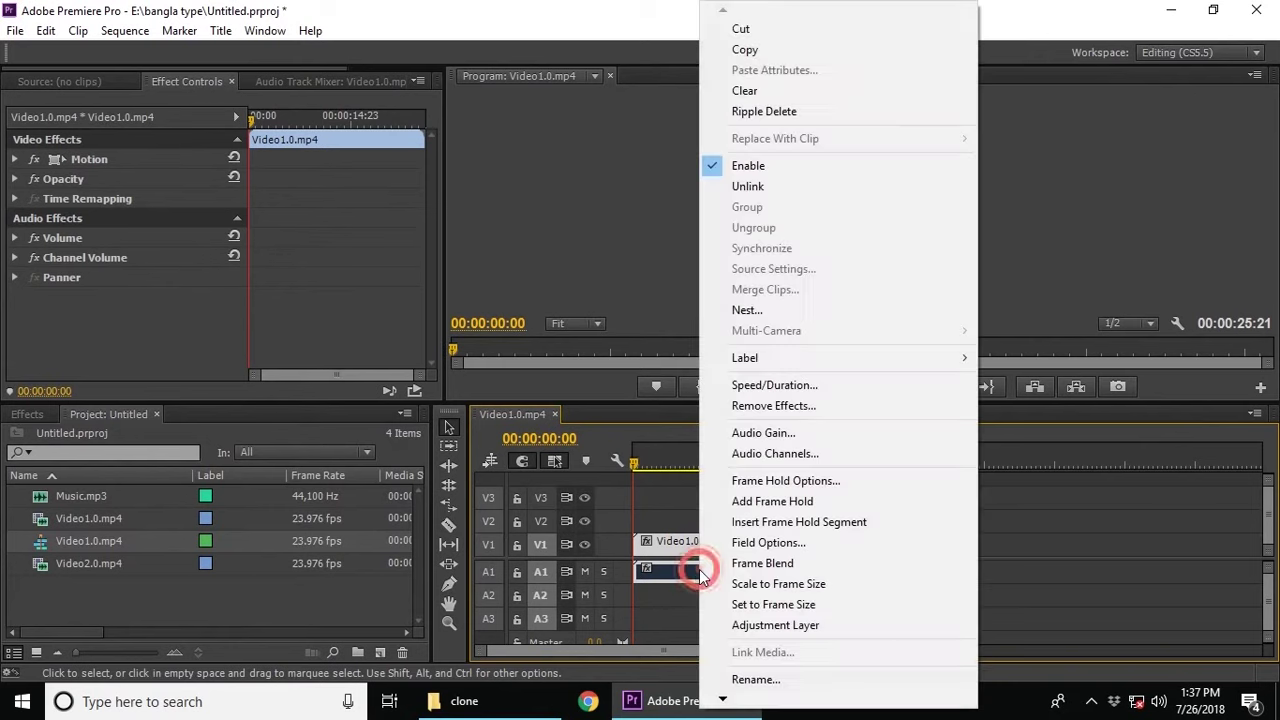
left_click(740, 185)
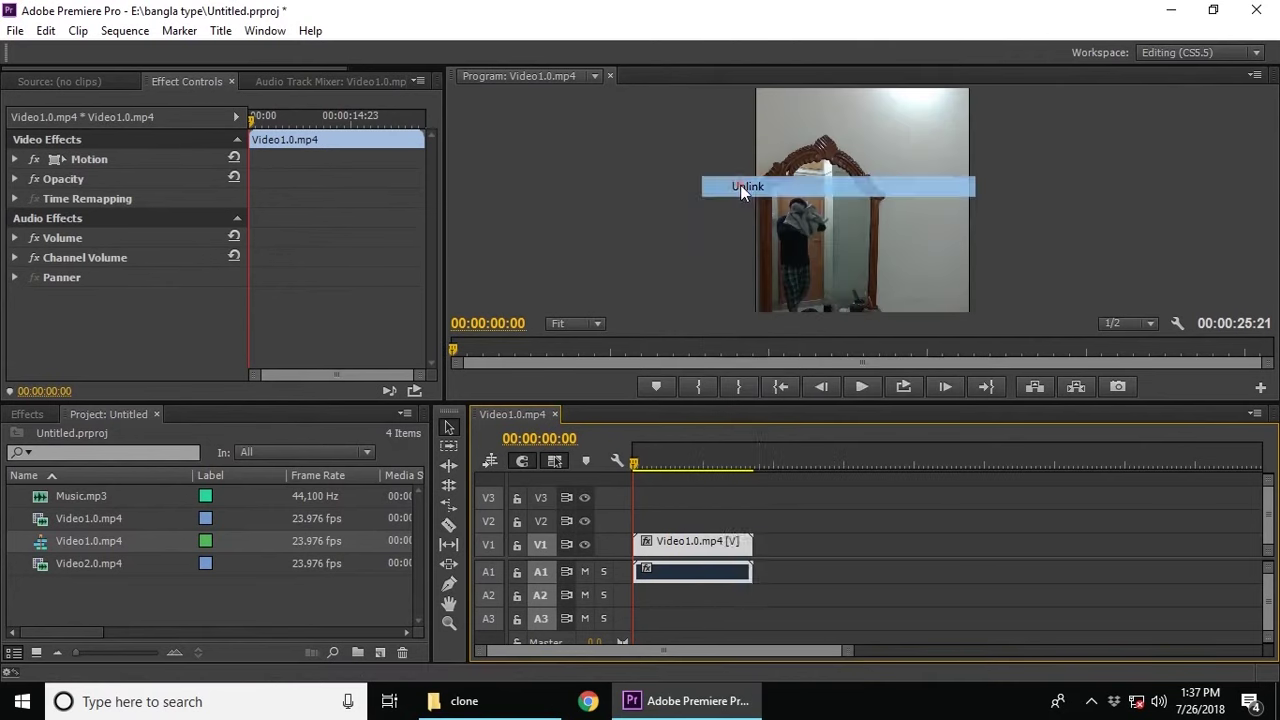
left_click(720, 575)
key("Delete")
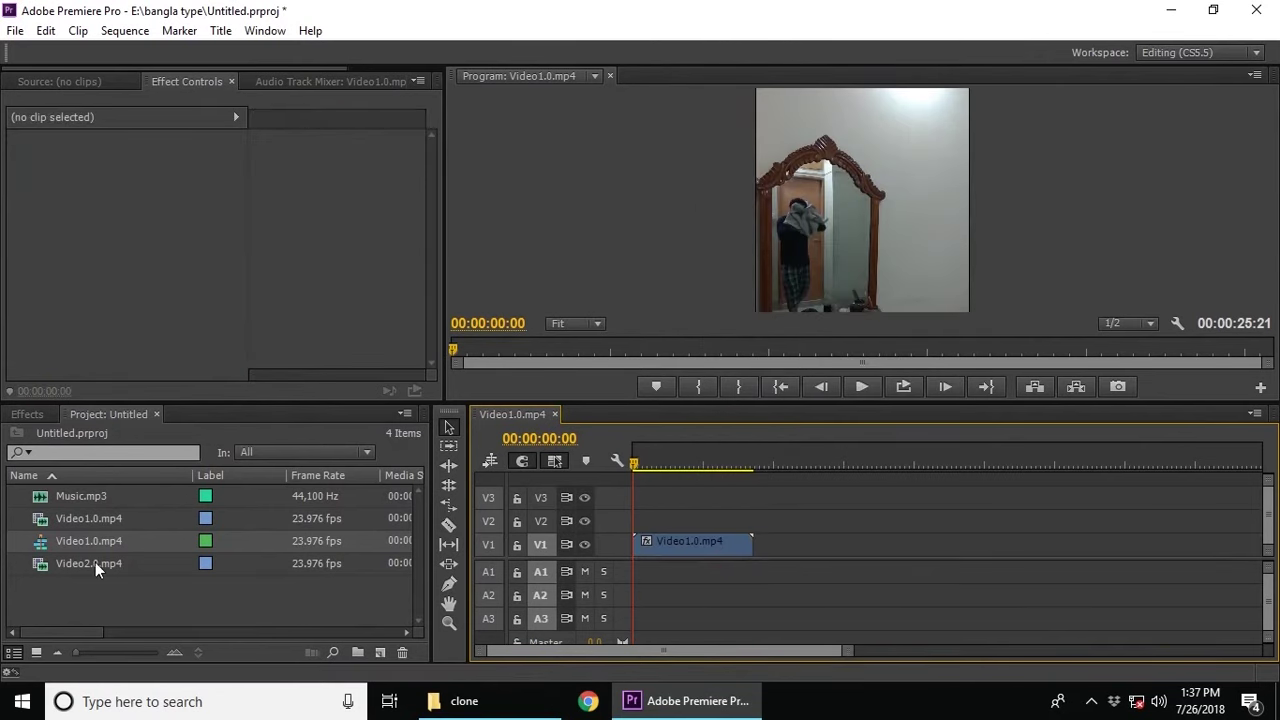
Drop Video2.0.mp4 onto track V2, starting slightly after Video1.0.mp4, and scrub the sequence
double_click(95, 562)
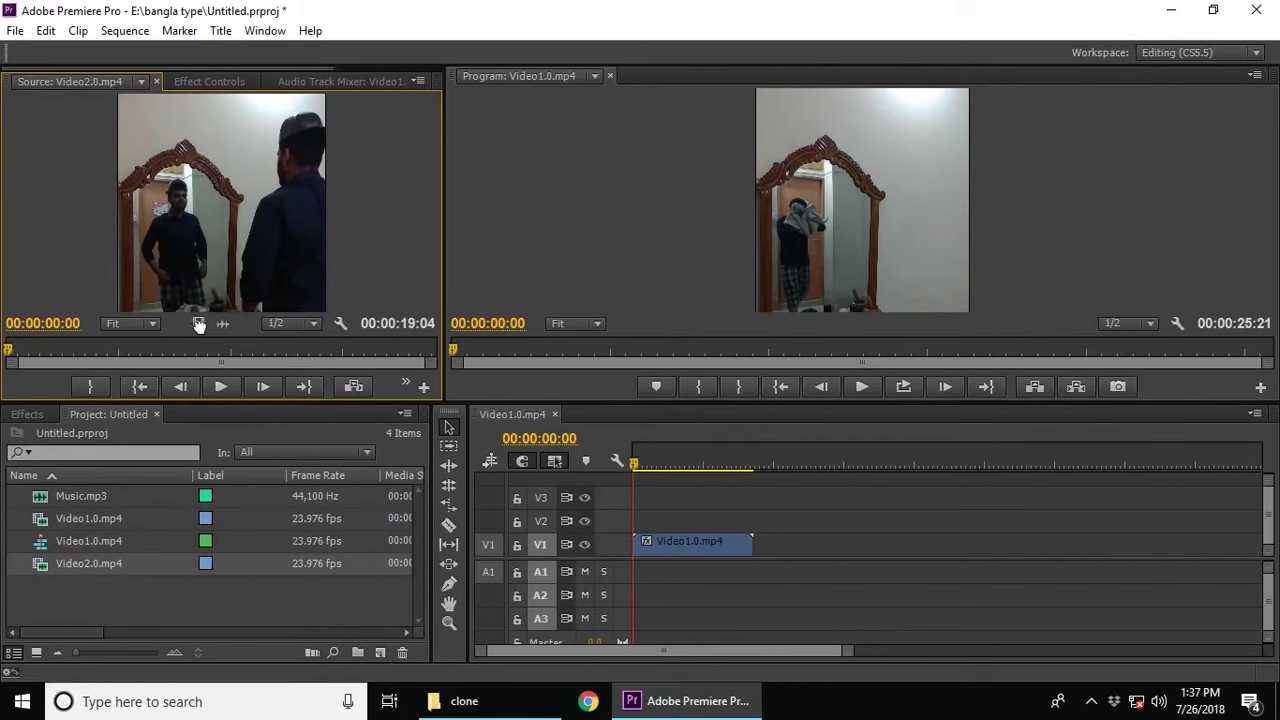
left_click_drag(199, 324, 683, 530)
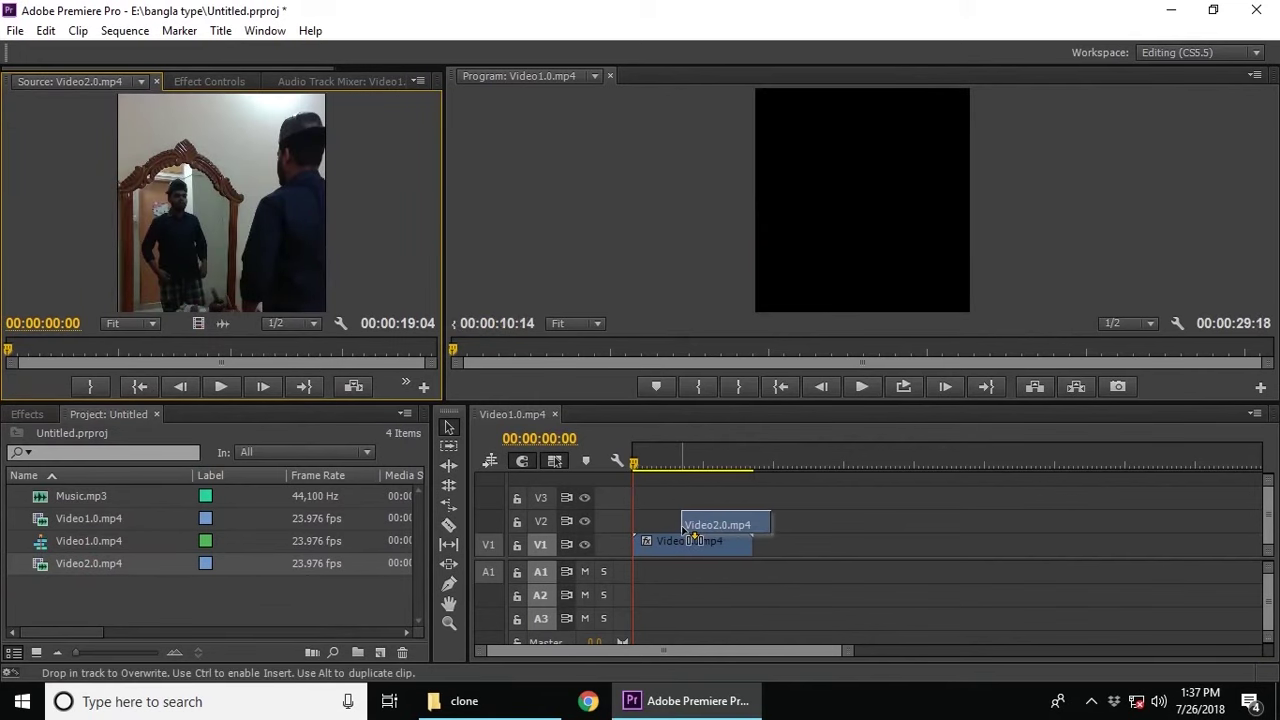
left_click_drag(683, 530, 665, 521)
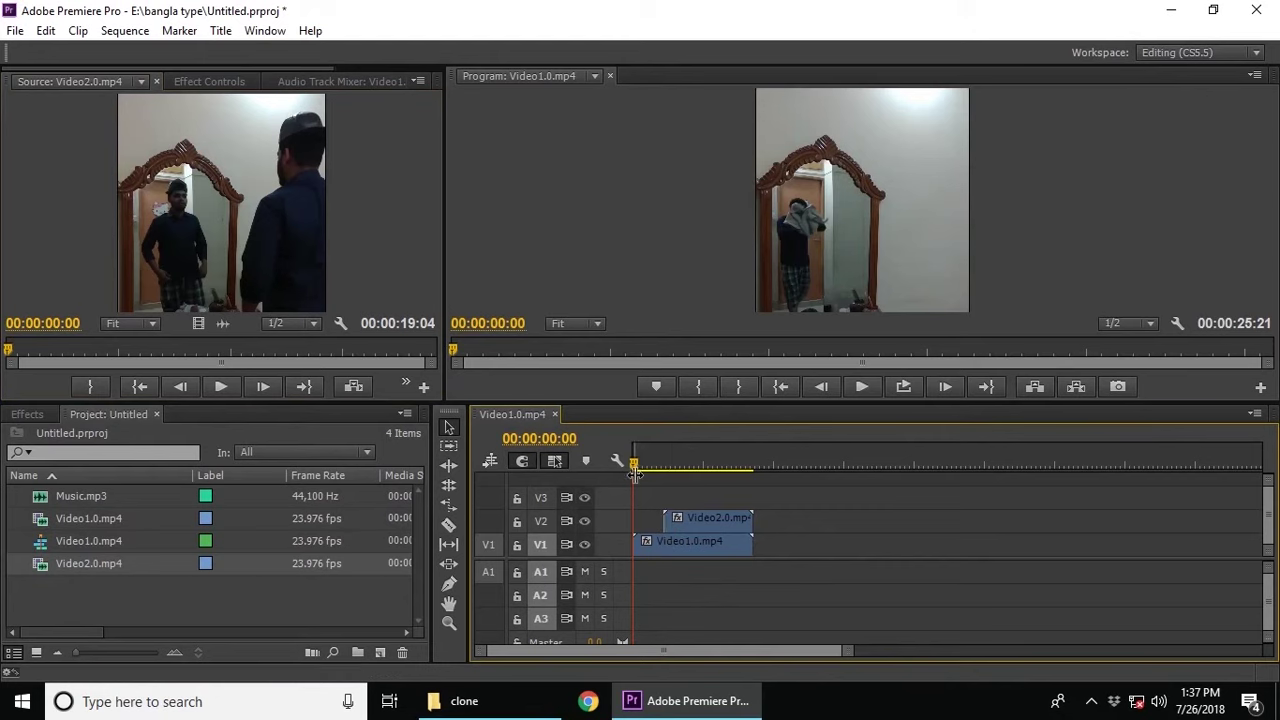
left_click_drag(634, 469, 717, 438)
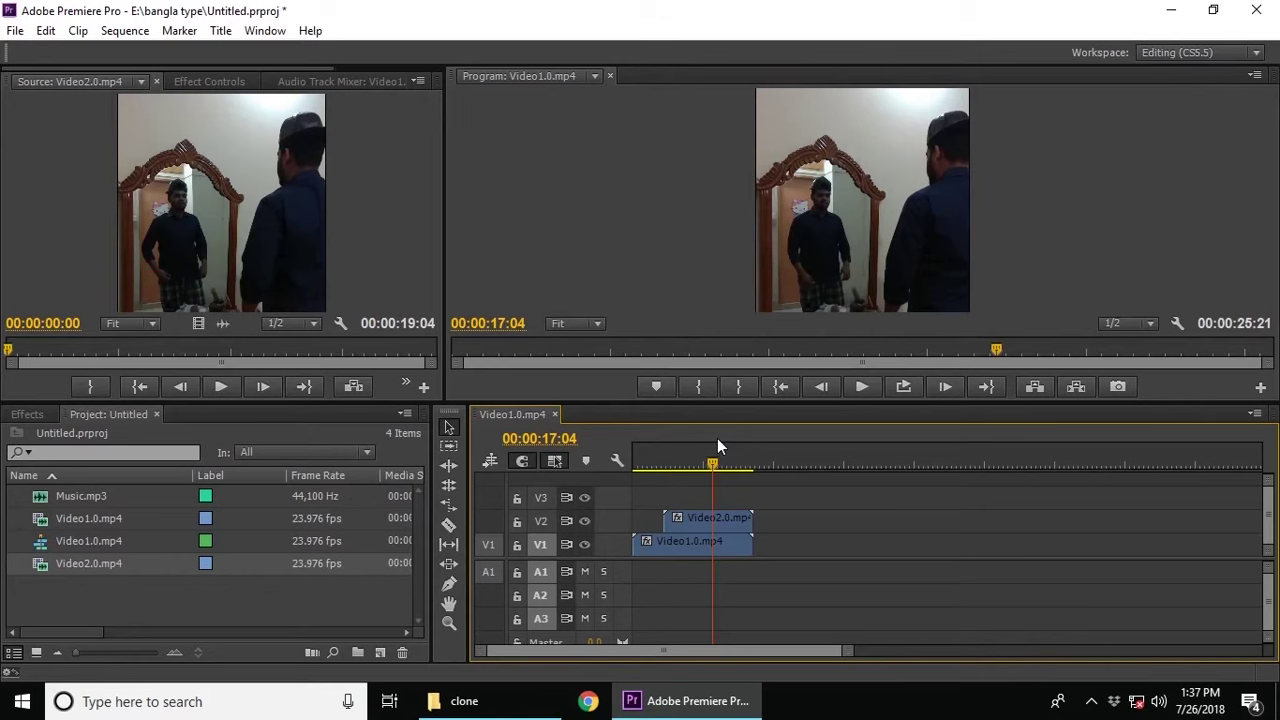
Trim Video2.0.mp4 to start around 00:00:17:00, then play back to check
mouse_move(717, 437)
left_mouse_down()
mouse_move(690, 444)
mouse_move(716, 437)
left_mouse_up()
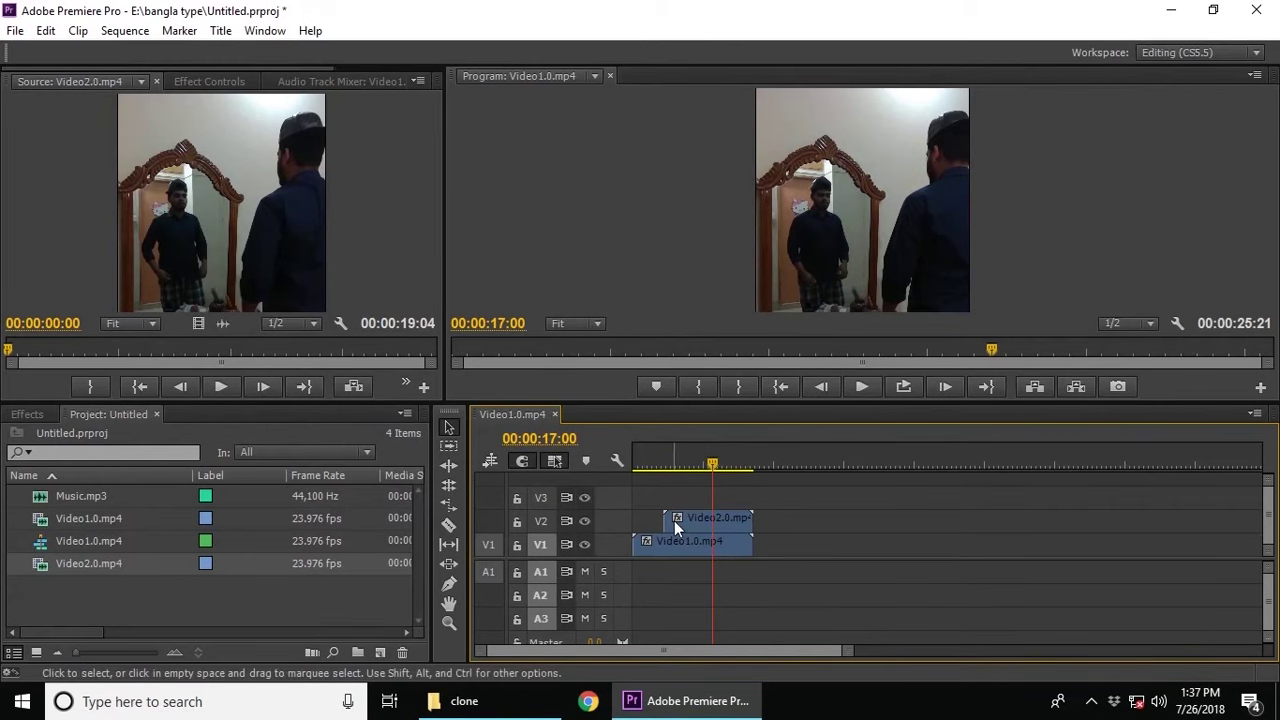
left_click_drag(665, 518, 713, 518)
key("space")
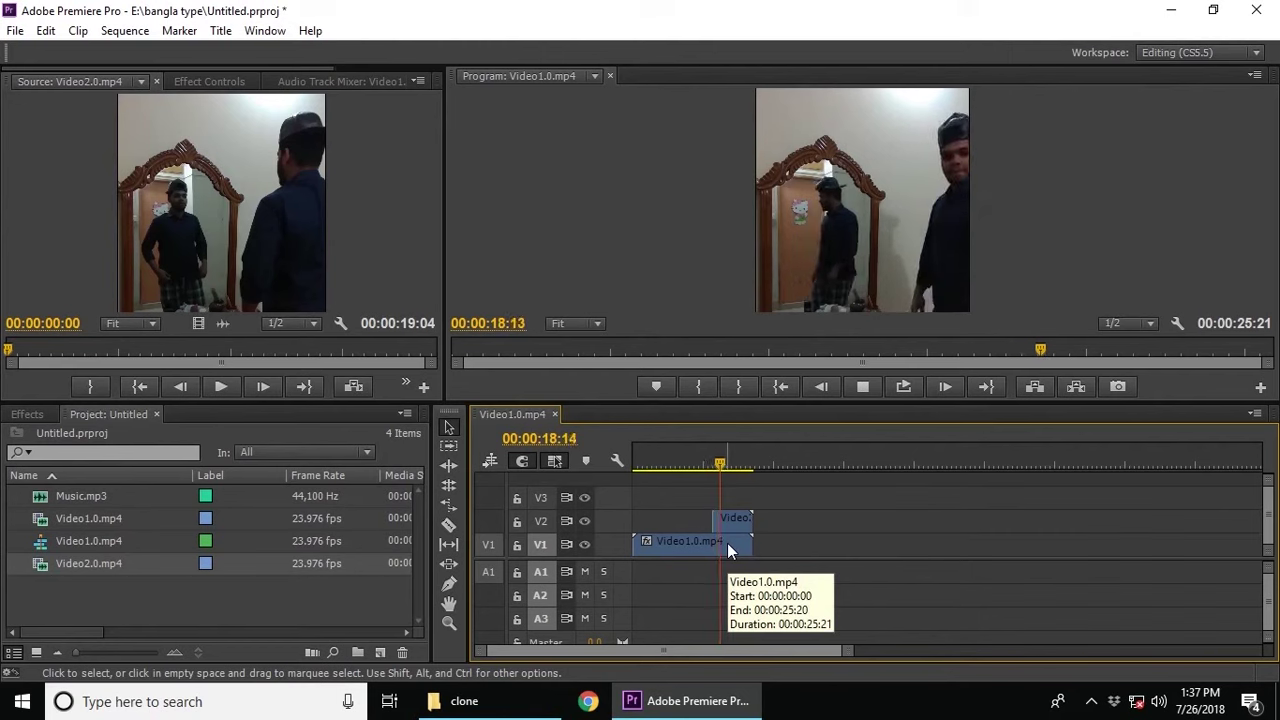
left_click(706, 467)
key("space")
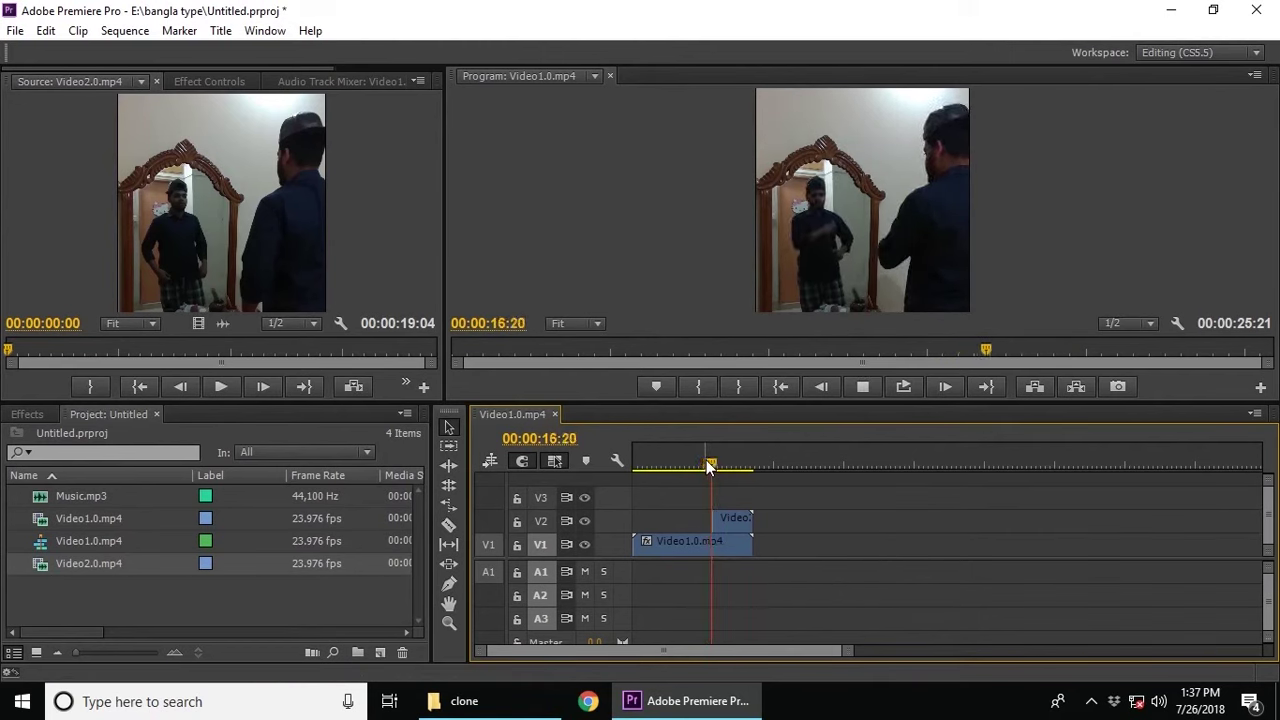
key("space")
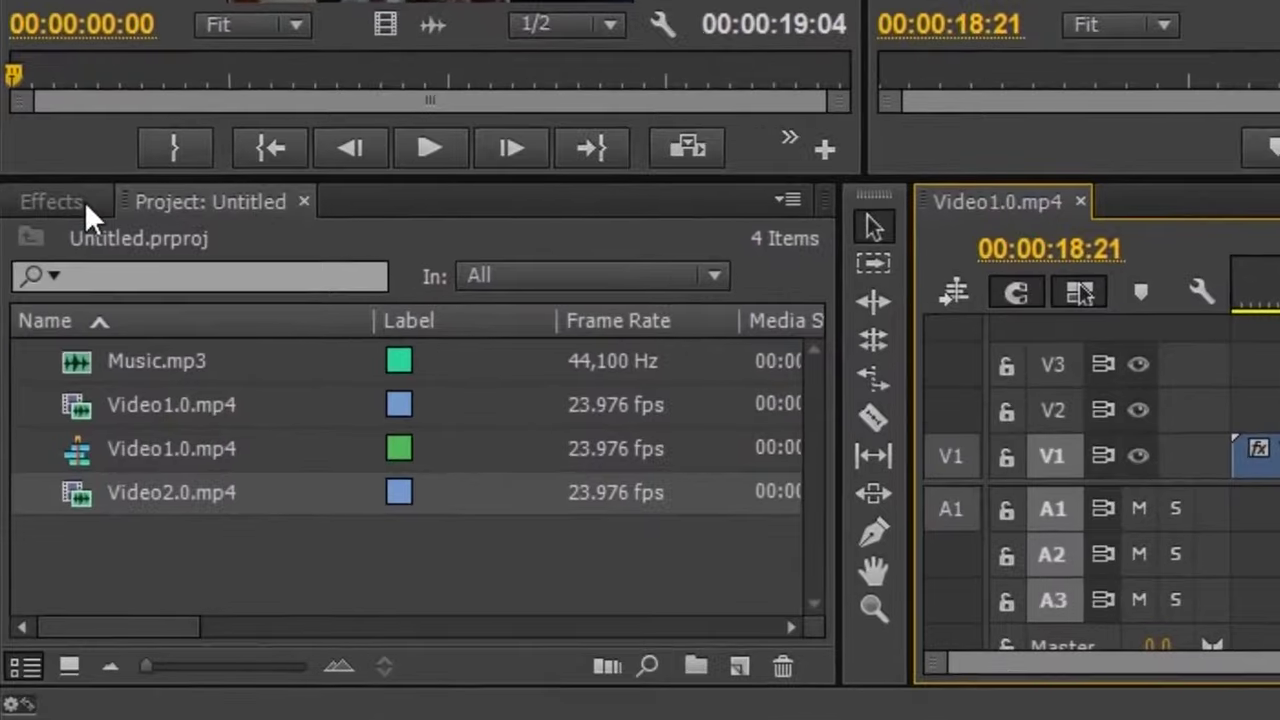
Search effects for 'crop' and apply Crop to the Video2.0.mp4 clip on V2
left_click(40, 200)
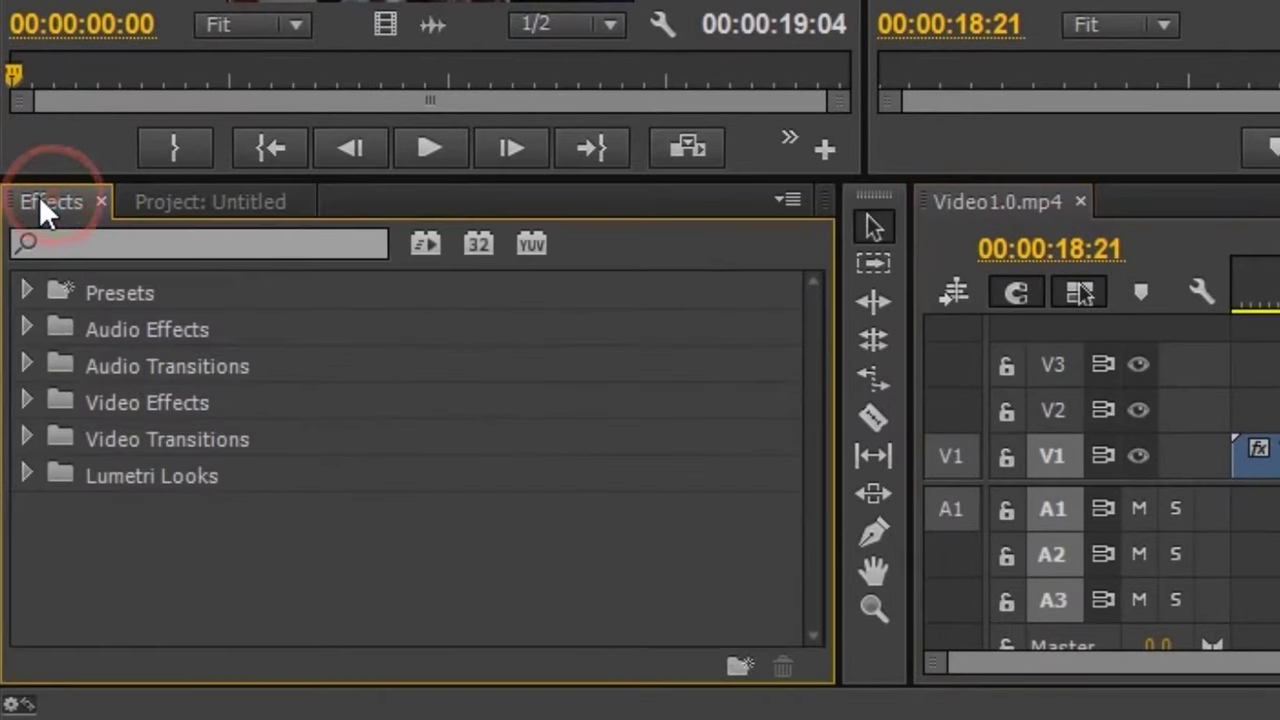
left_click(108, 246)
type("c")
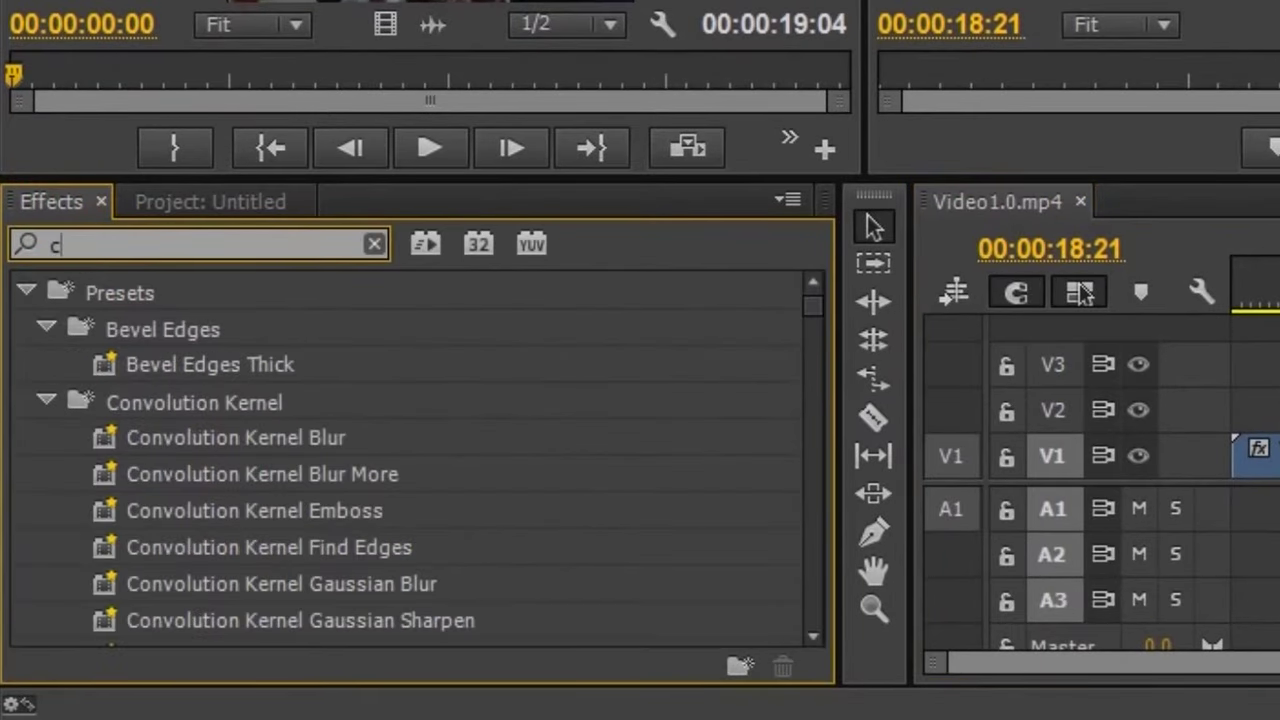
type("rop")
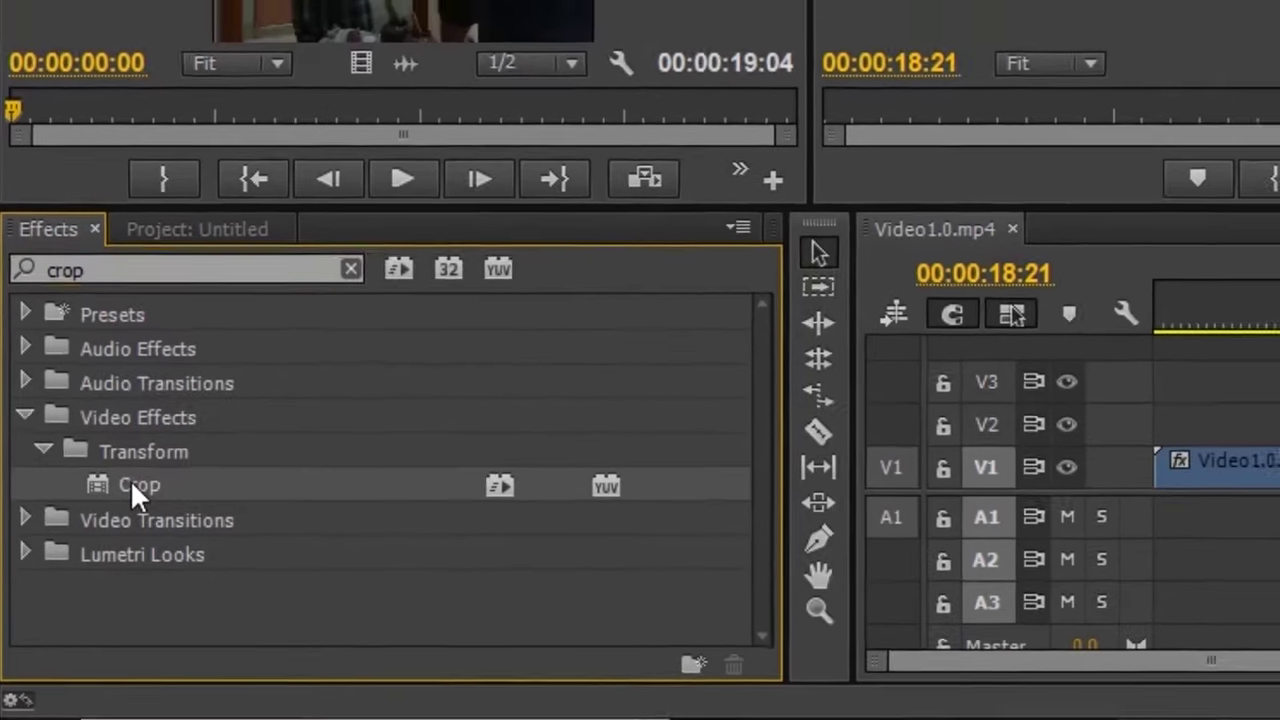
left_click_drag(137, 472, 1115, 458)
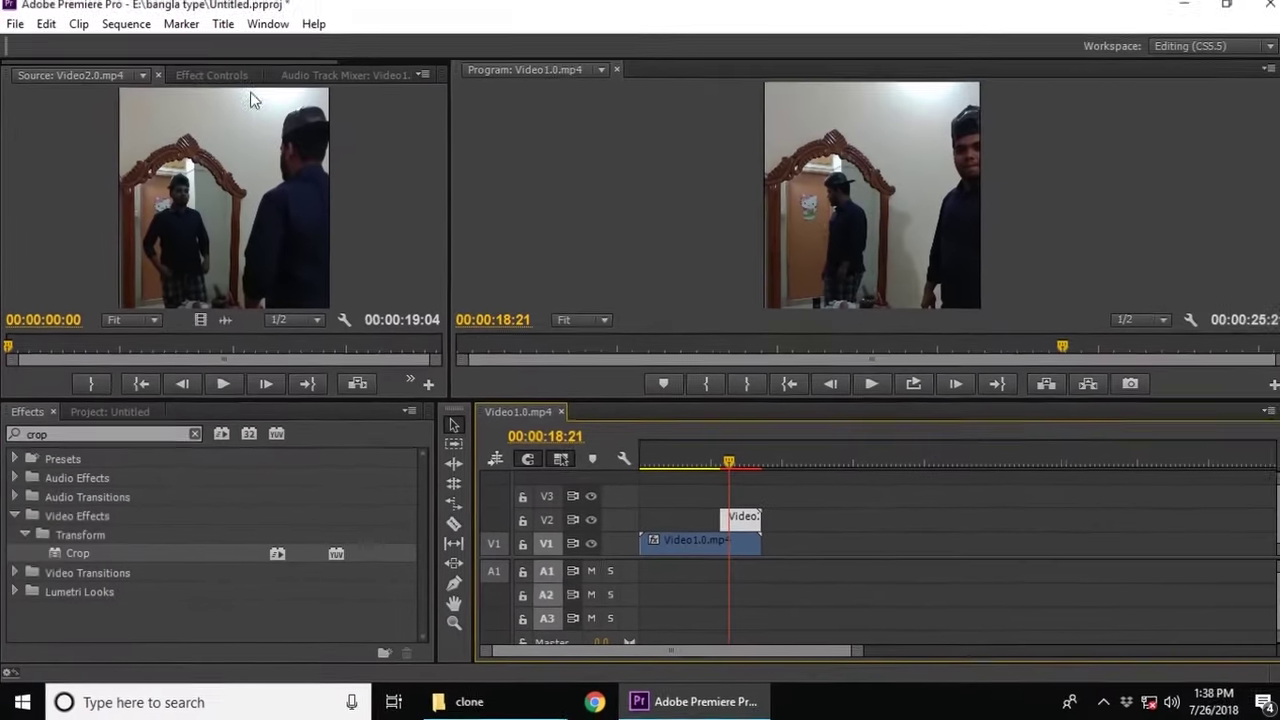
left_click(211, 75)
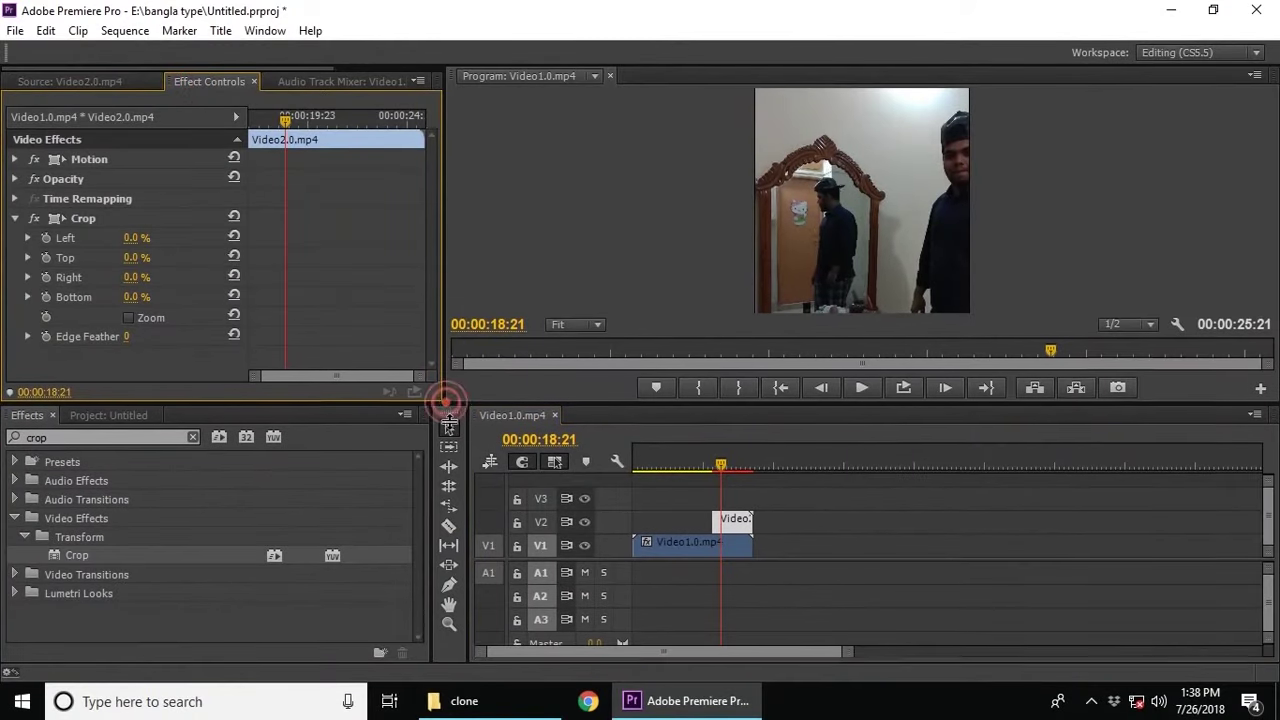
Crop Video2.0.mp4 52.4% from the left and trim the start of Video1.0.mp4
left_click_drag(447, 403, 446, 422)
left_click(86, 220)
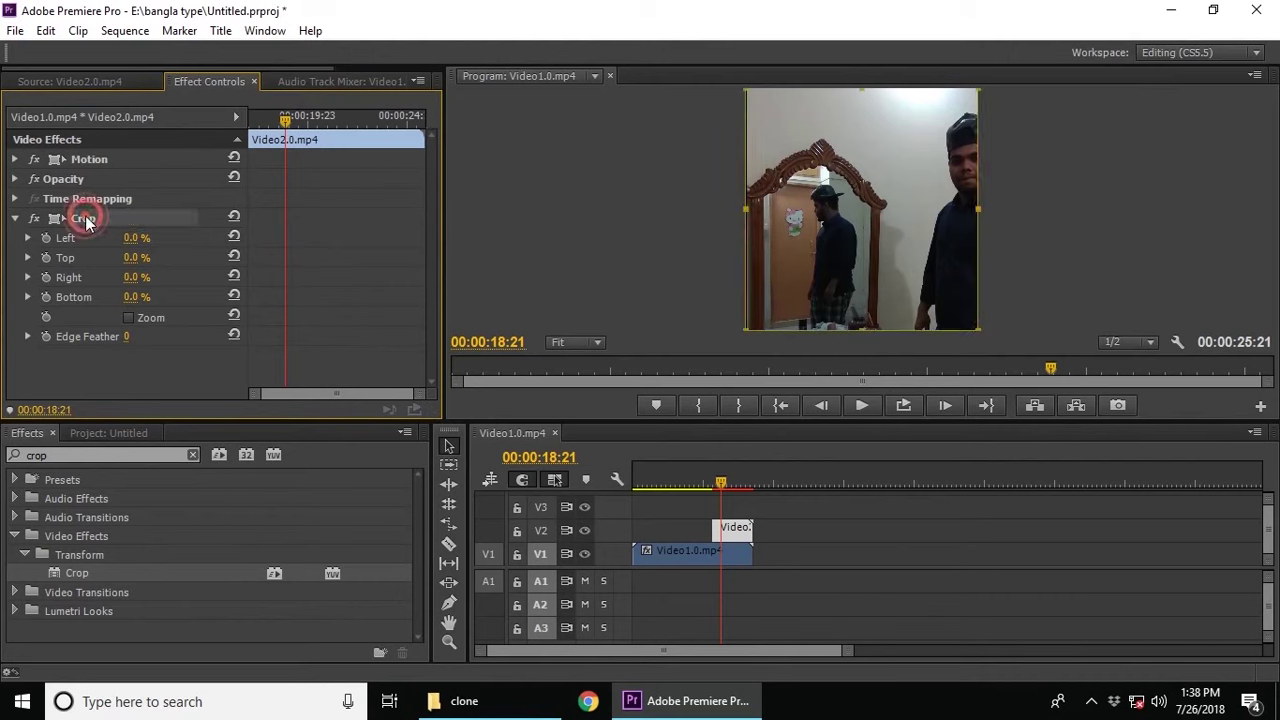
left_click_drag(745, 212, 867, 212)
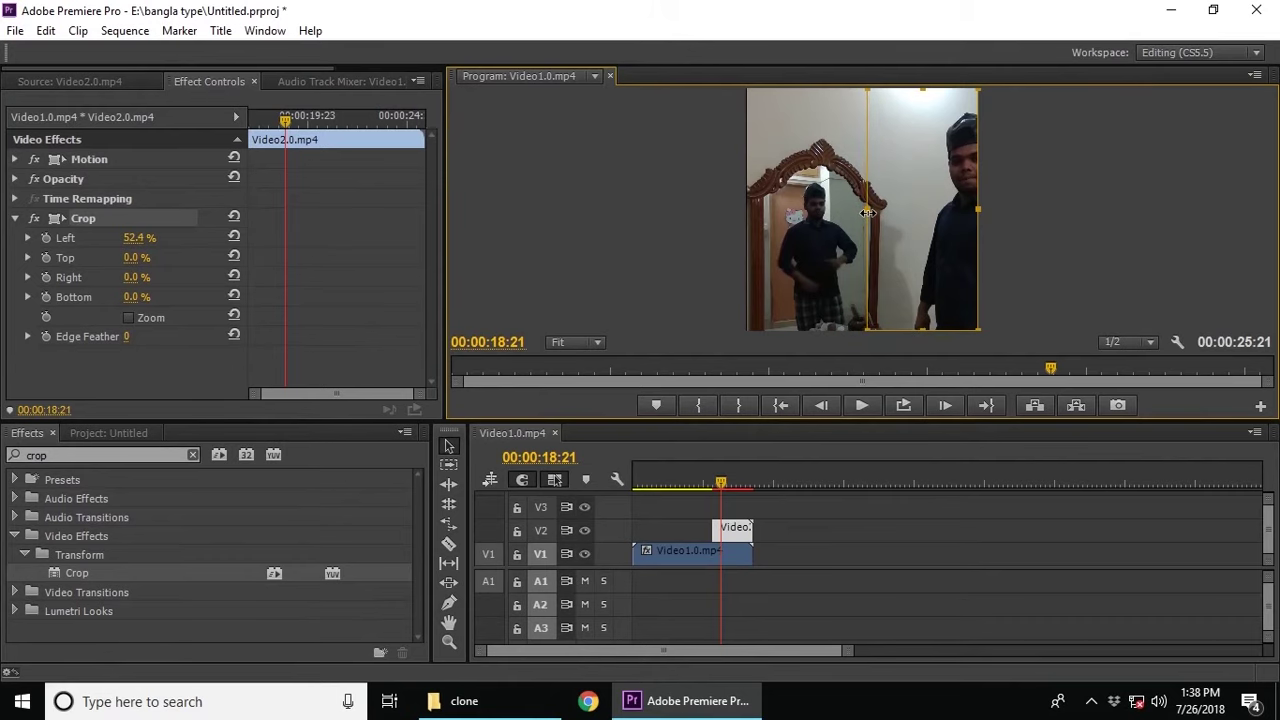
left_click_drag(724, 484, 663, 497)
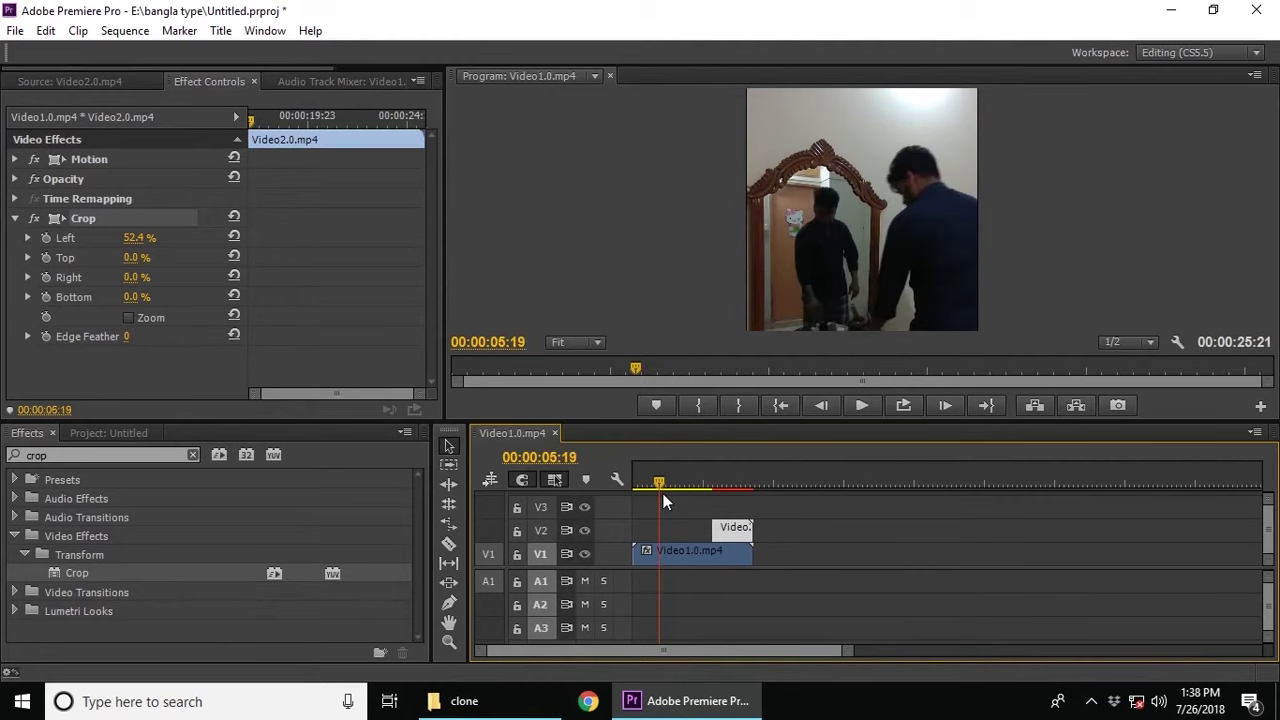
left_click_drag(634, 557, 660, 557)
Ripple-delete the leading gap so the sequence runs 00:00:20:02, then play it
left_click(648, 559)
right_click(648, 559)
left_click(699, 574)
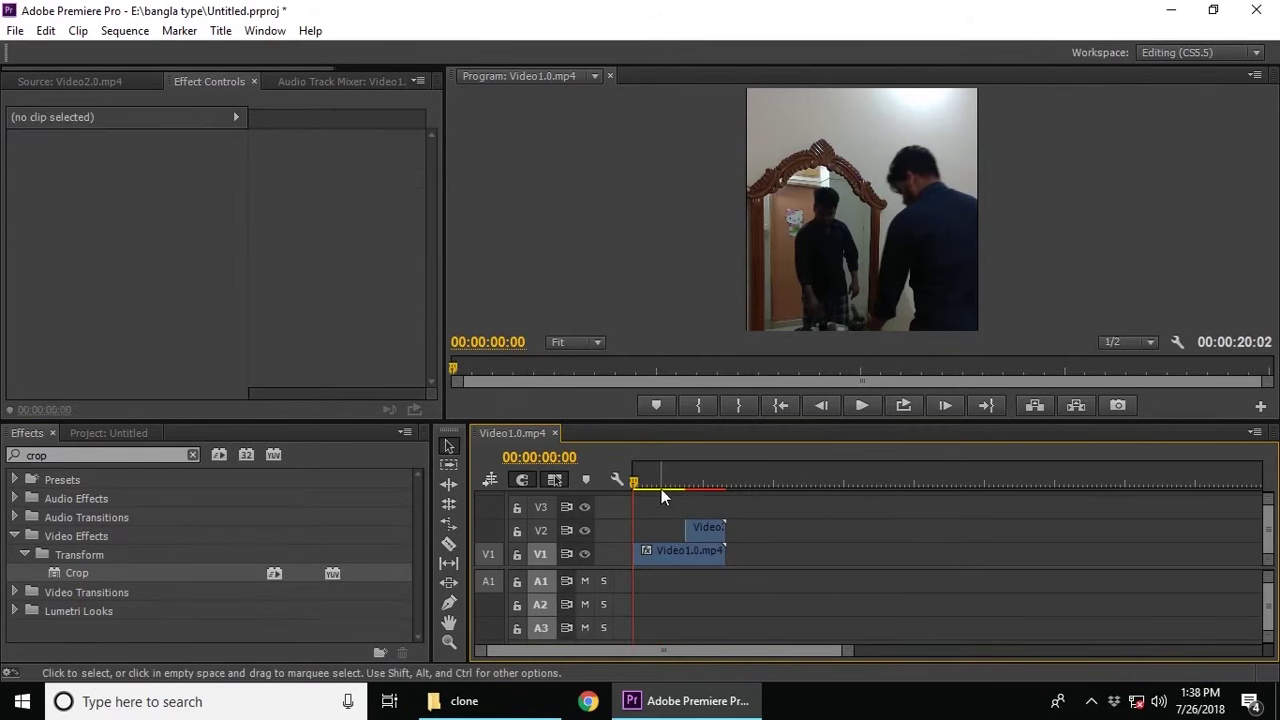
key("space")
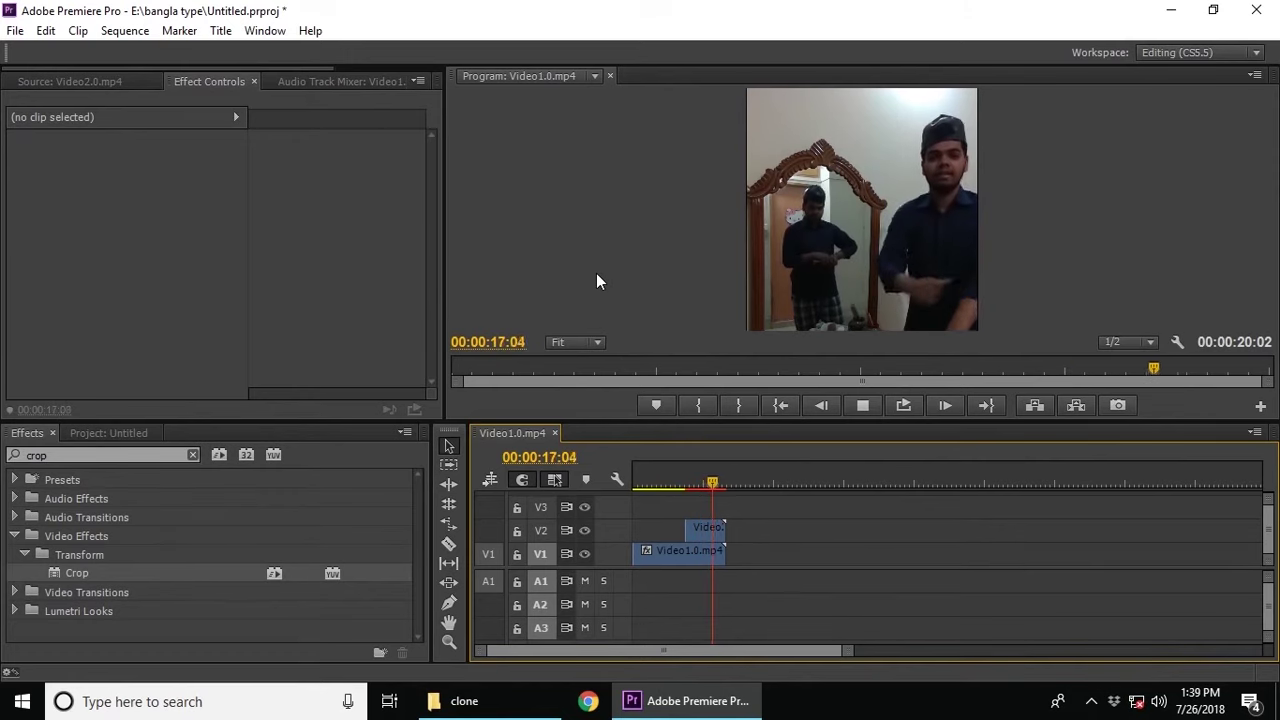
key("space")
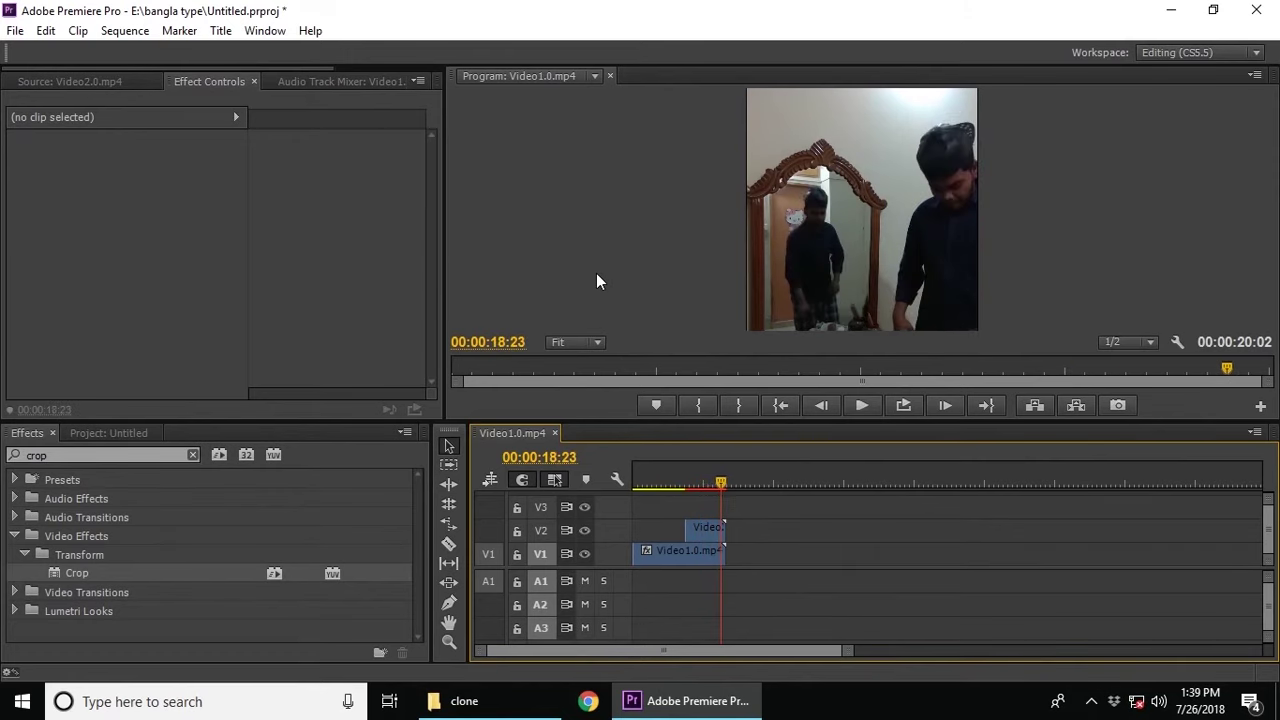
key("space")
key("space")
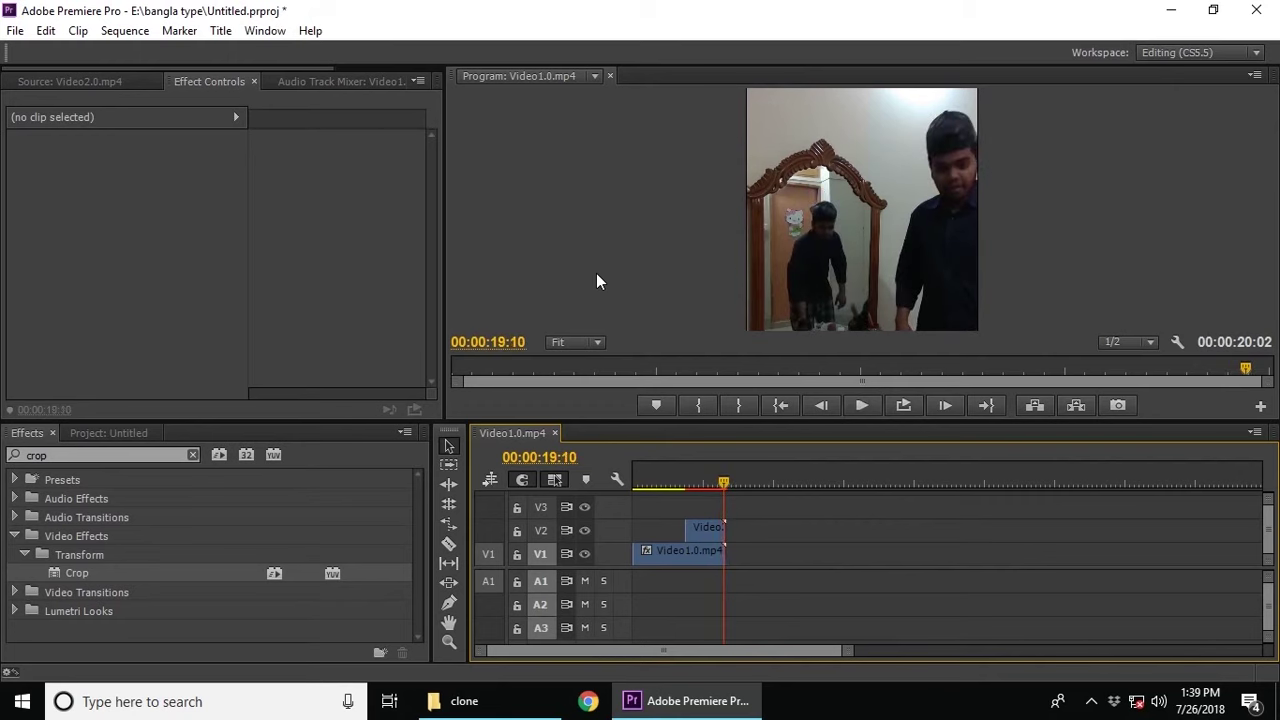
left_click(868, 303)
Keyframe Video2.0.mp4's Crop Left from 52.4% to 46.8% at 00:00:18:17 and preview it
left_click(705, 528)
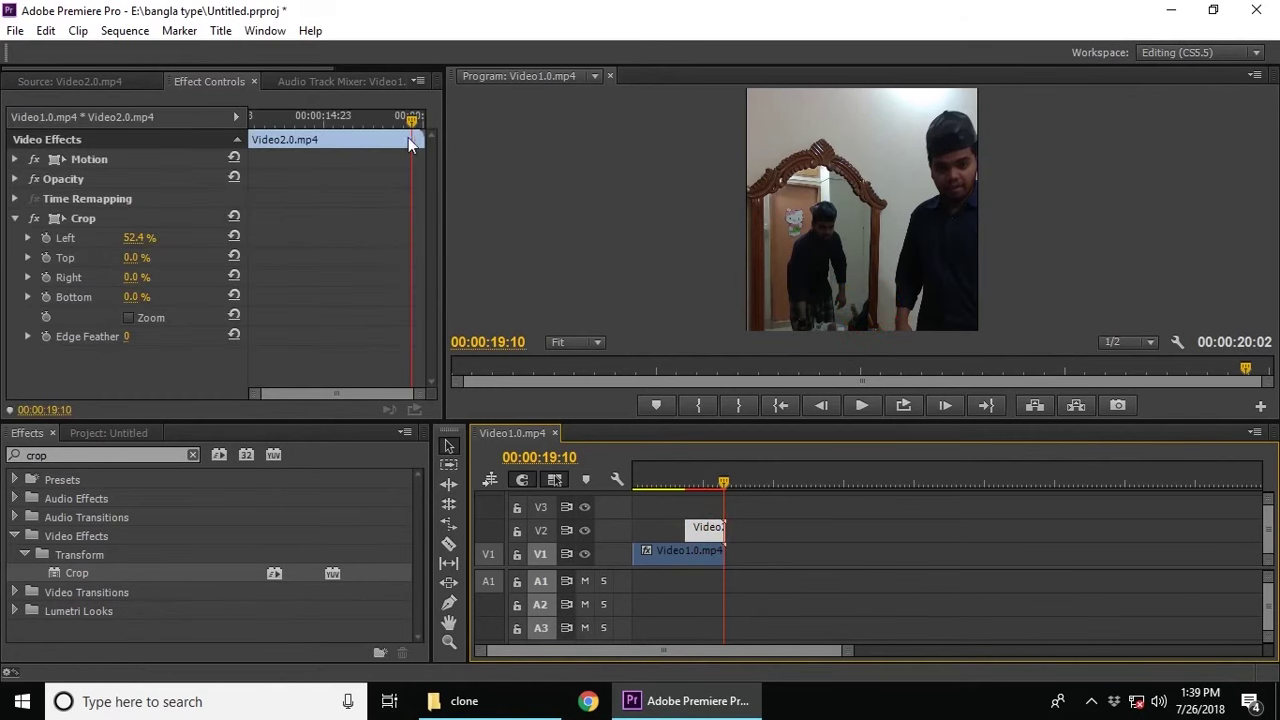
left_click_drag(413, 123, 398, 123)
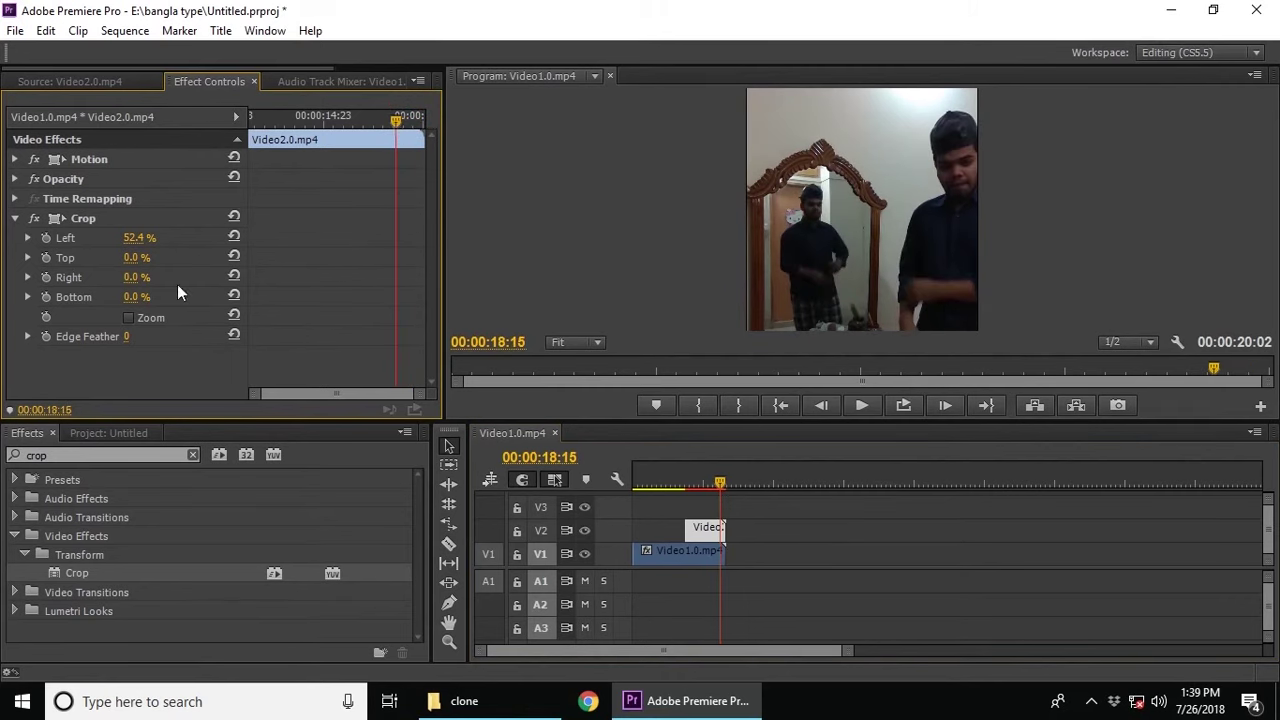
left_click(47, 238)
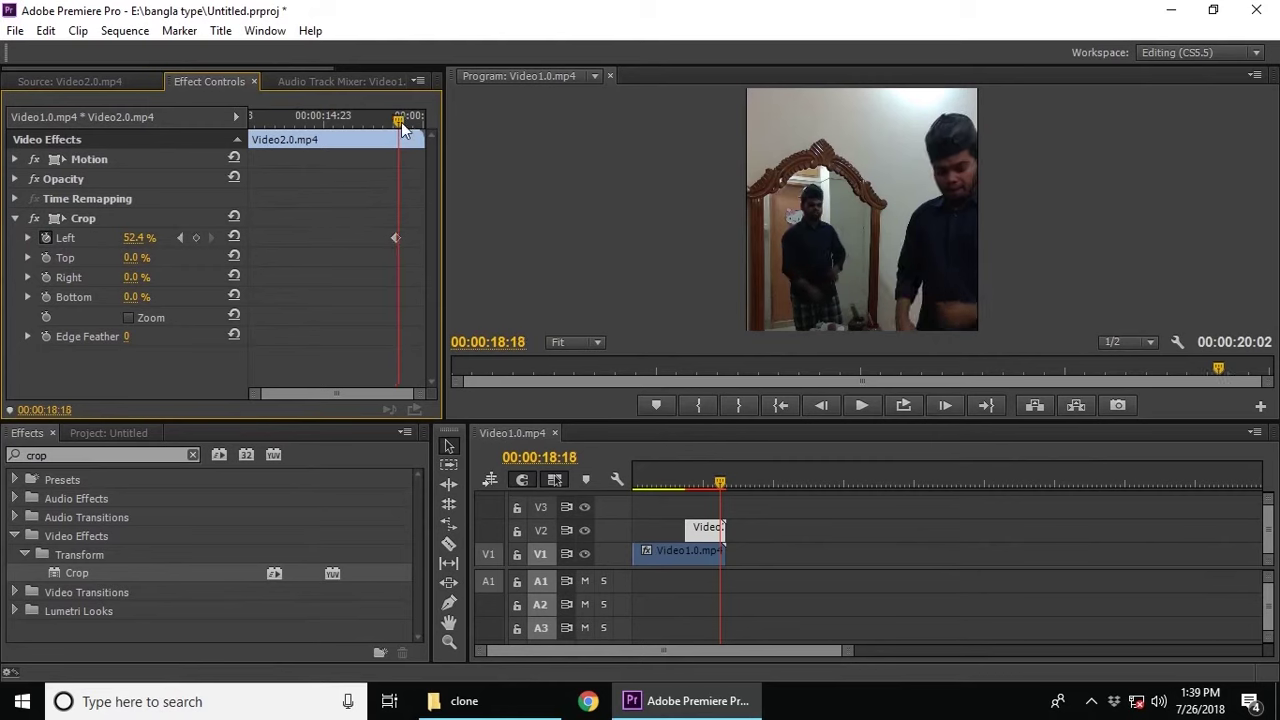
left_click_drag(398, 127, 400, 120)
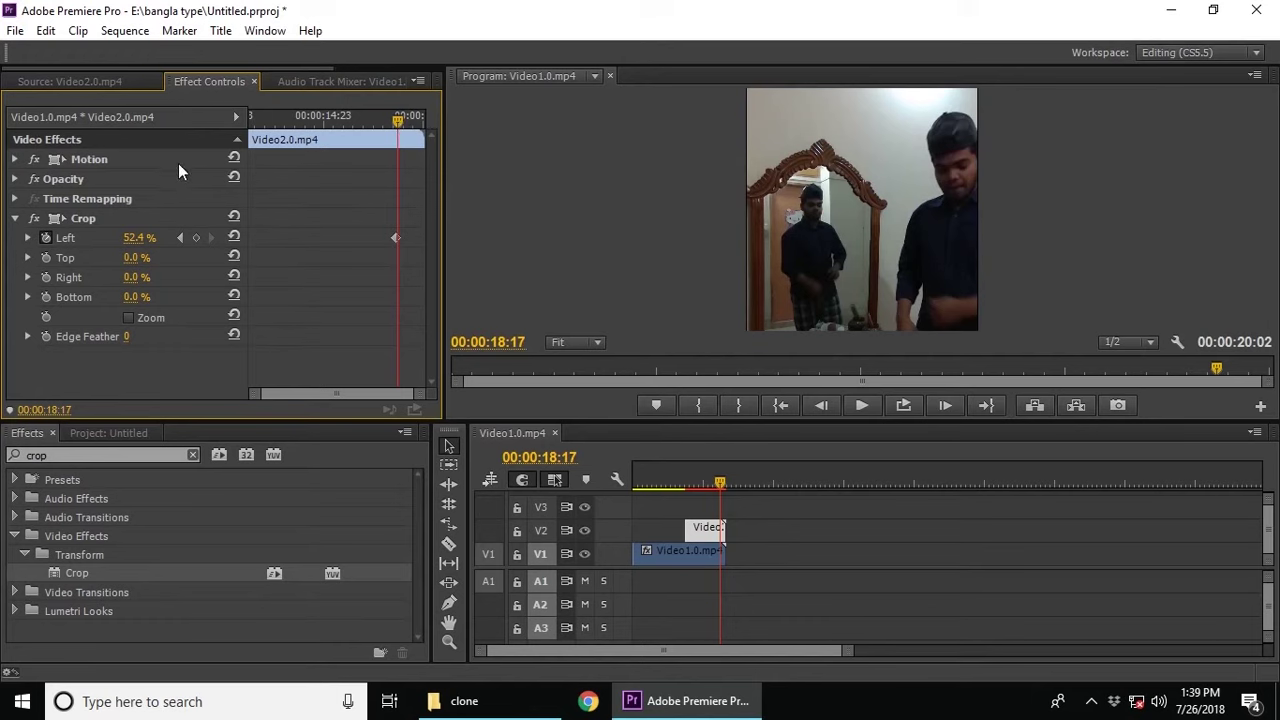
left_click(74, 217)
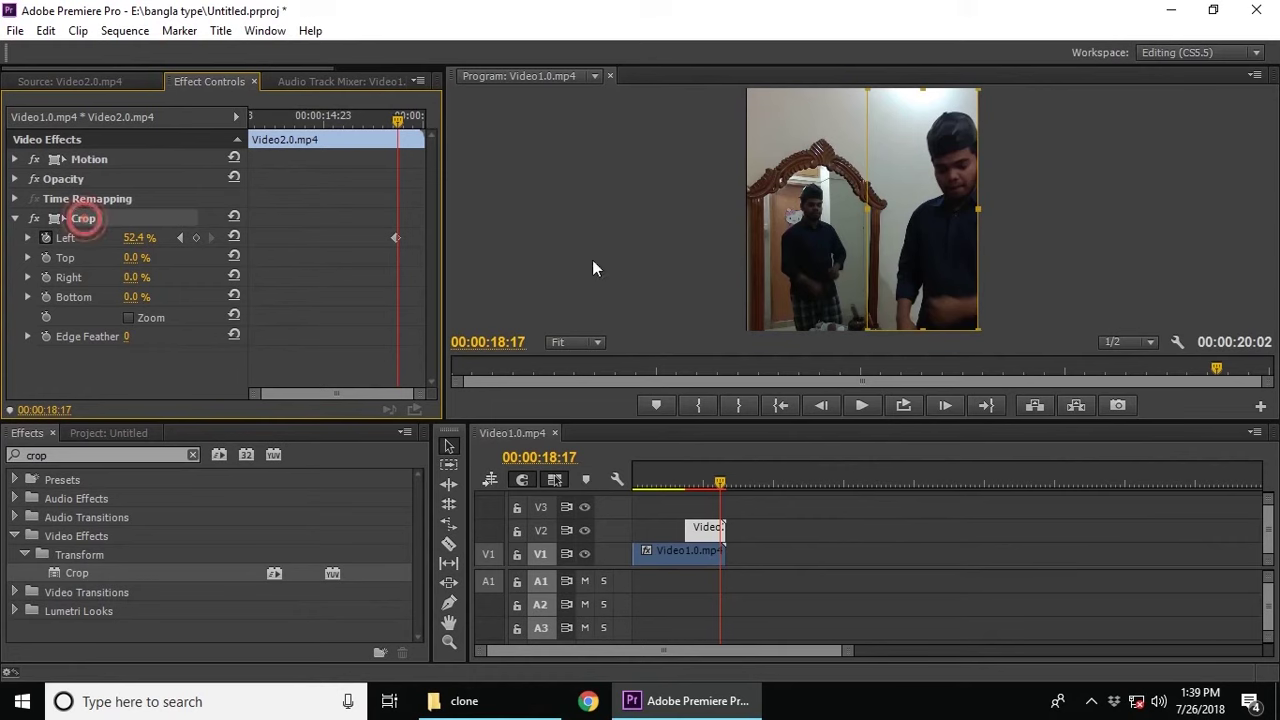
left_click_drag(868, 209, 855, 208)
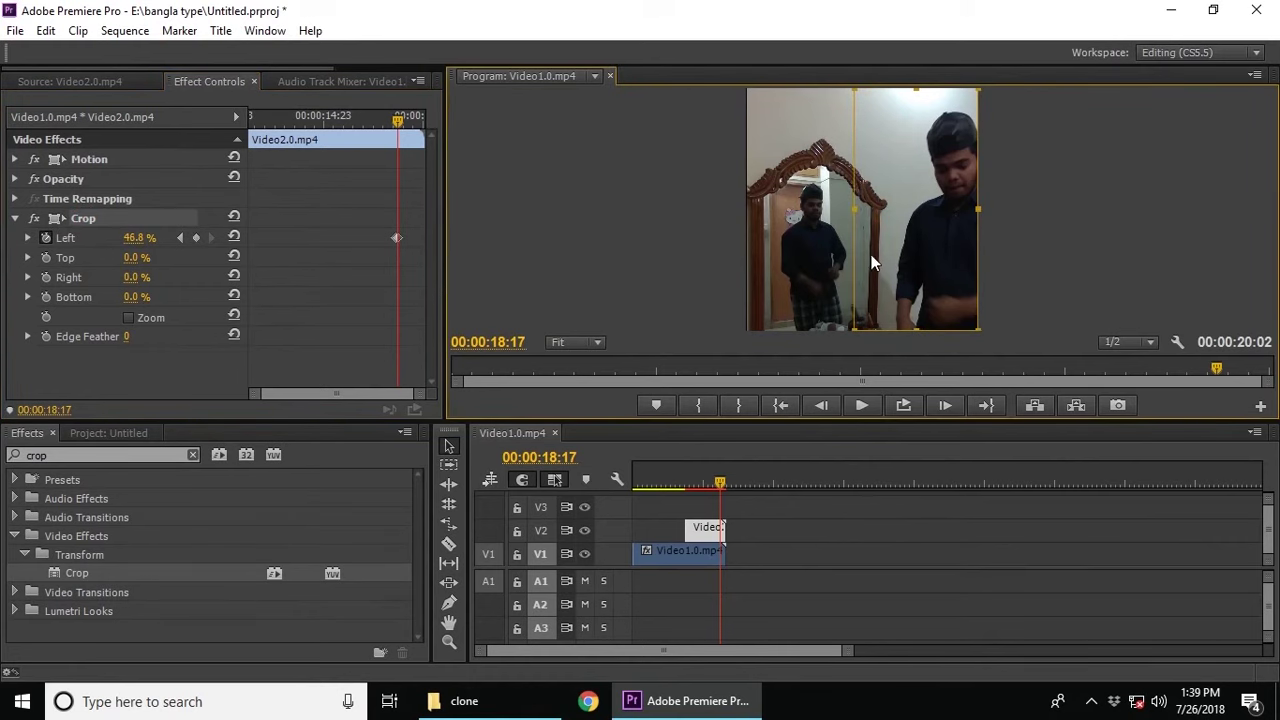
left_click(709, 480)
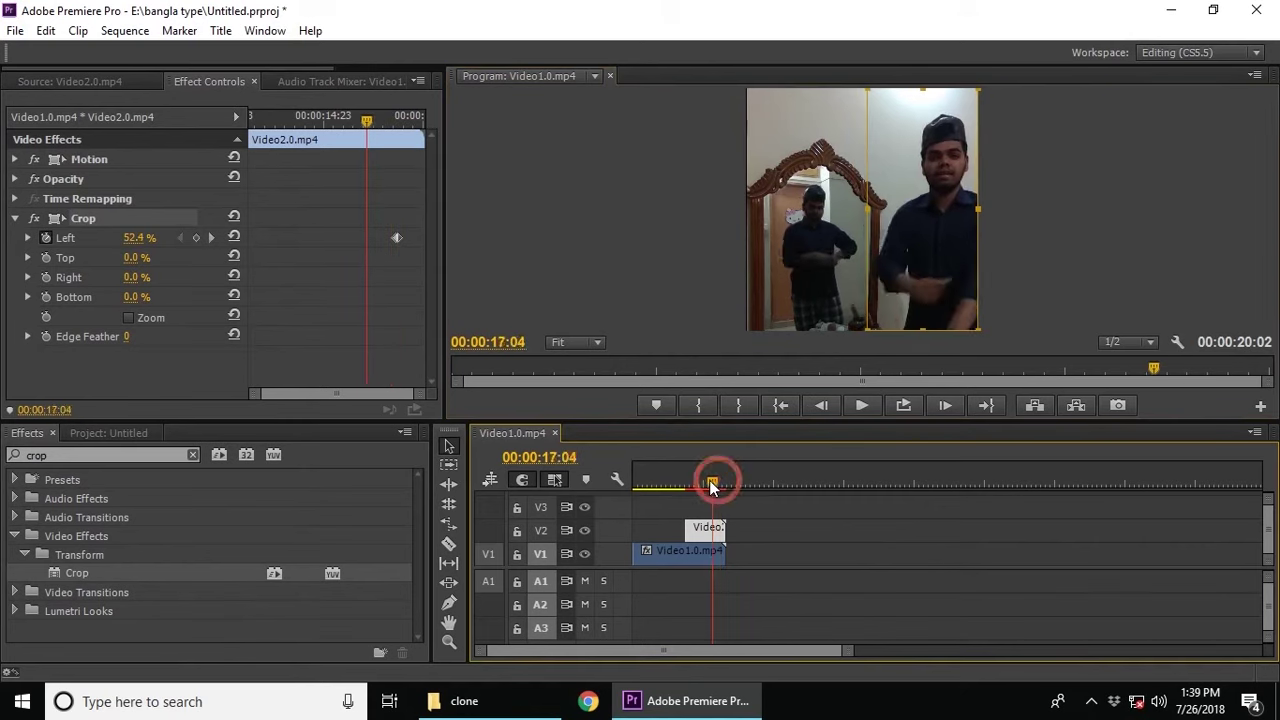
key("space")
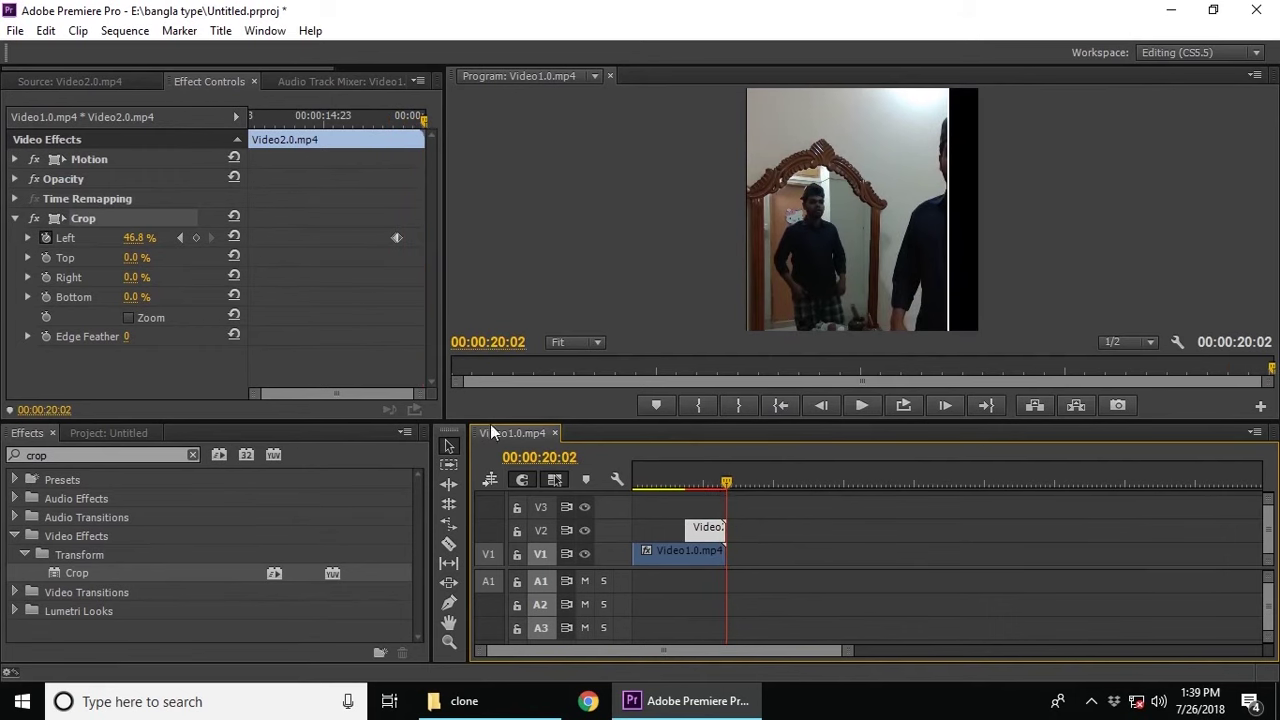
Enlarge the Program monitor and play the 00:00:18:06 sequence from the start
left_click_drag(445, 422, 261, 549)
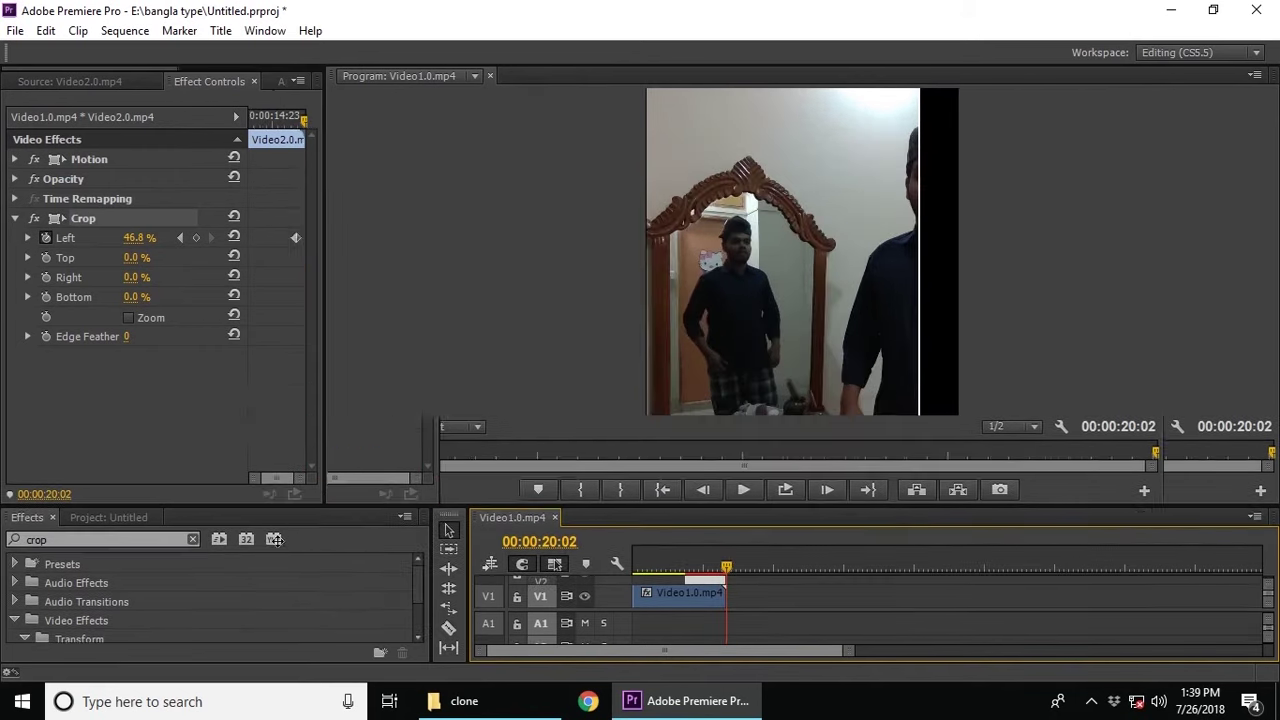
left_click(726, 622)
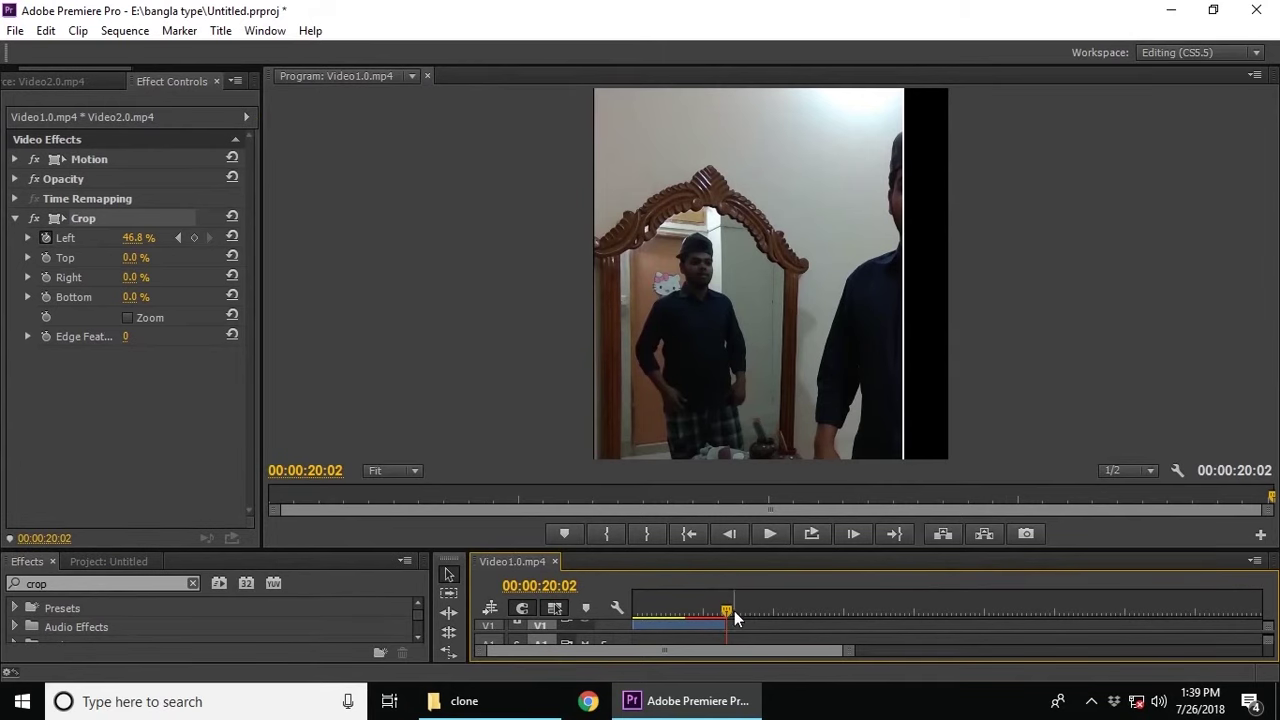
left_click_drag(730, 611, 572, 613)
left_click(769, 533)
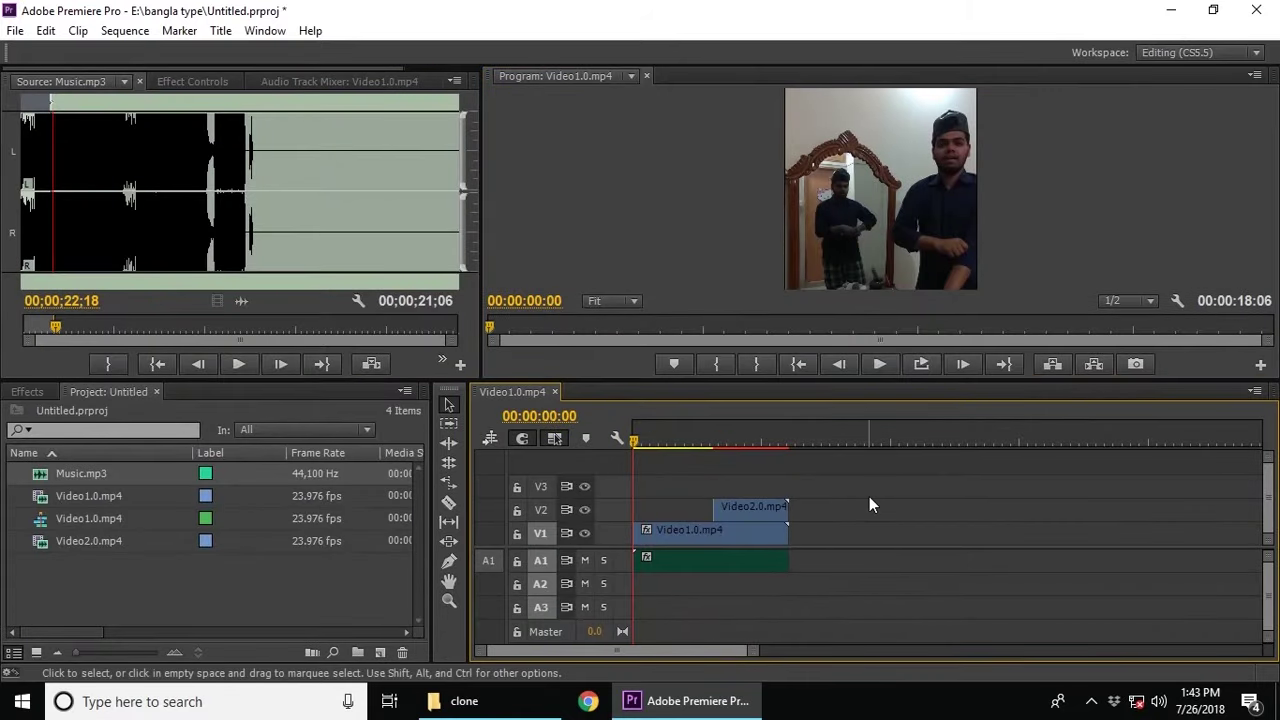
Select all clips and nest them as Nested Sequence 01
key("ctrl+a")
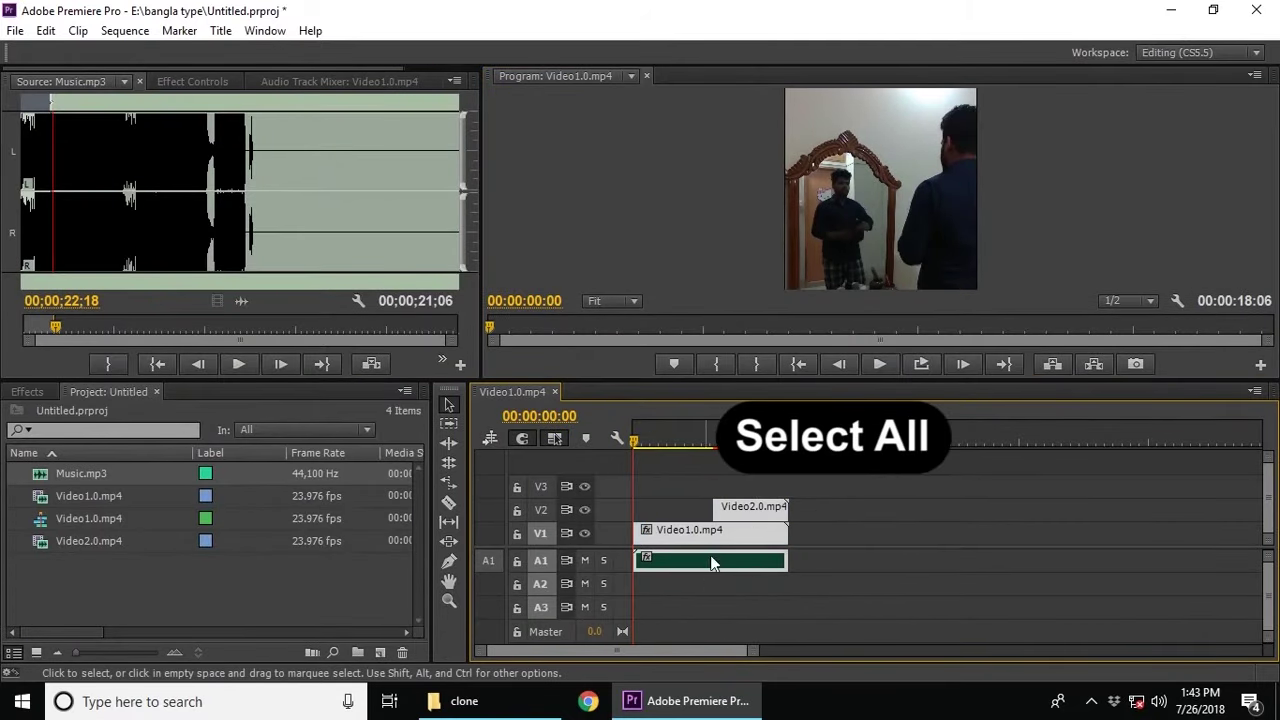
right_click(708, 556)
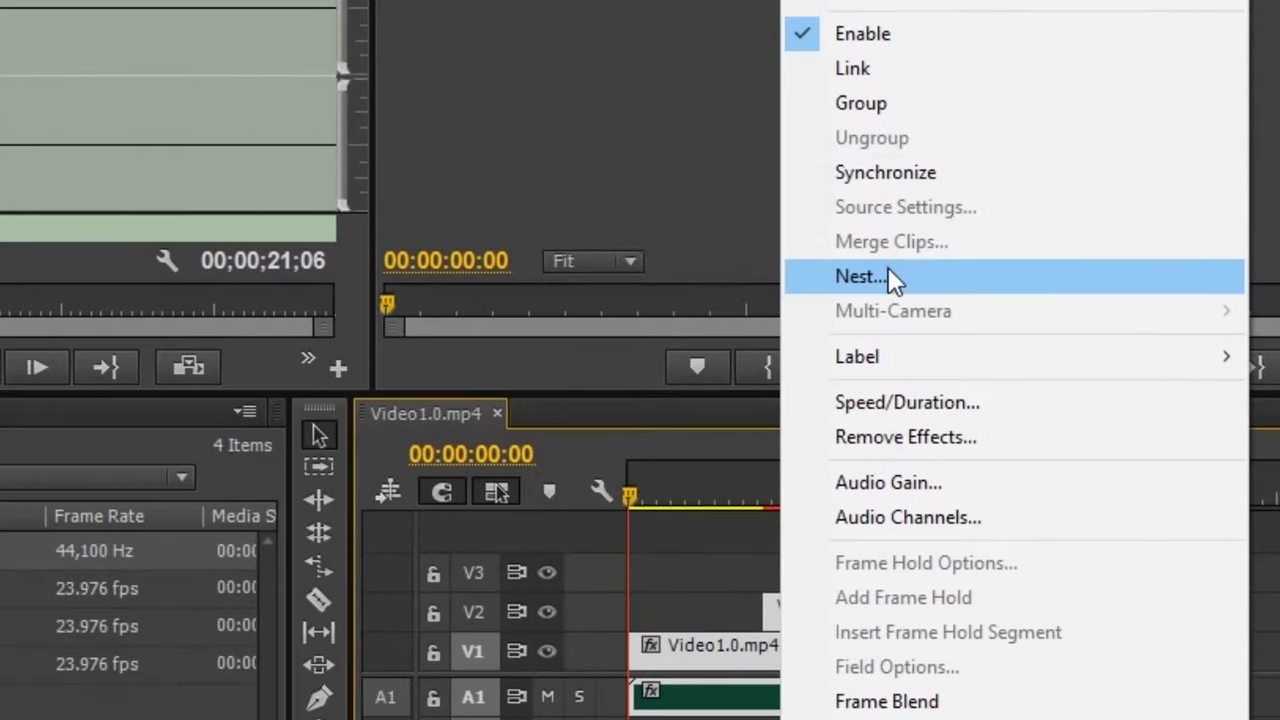
left_click(836, 295)
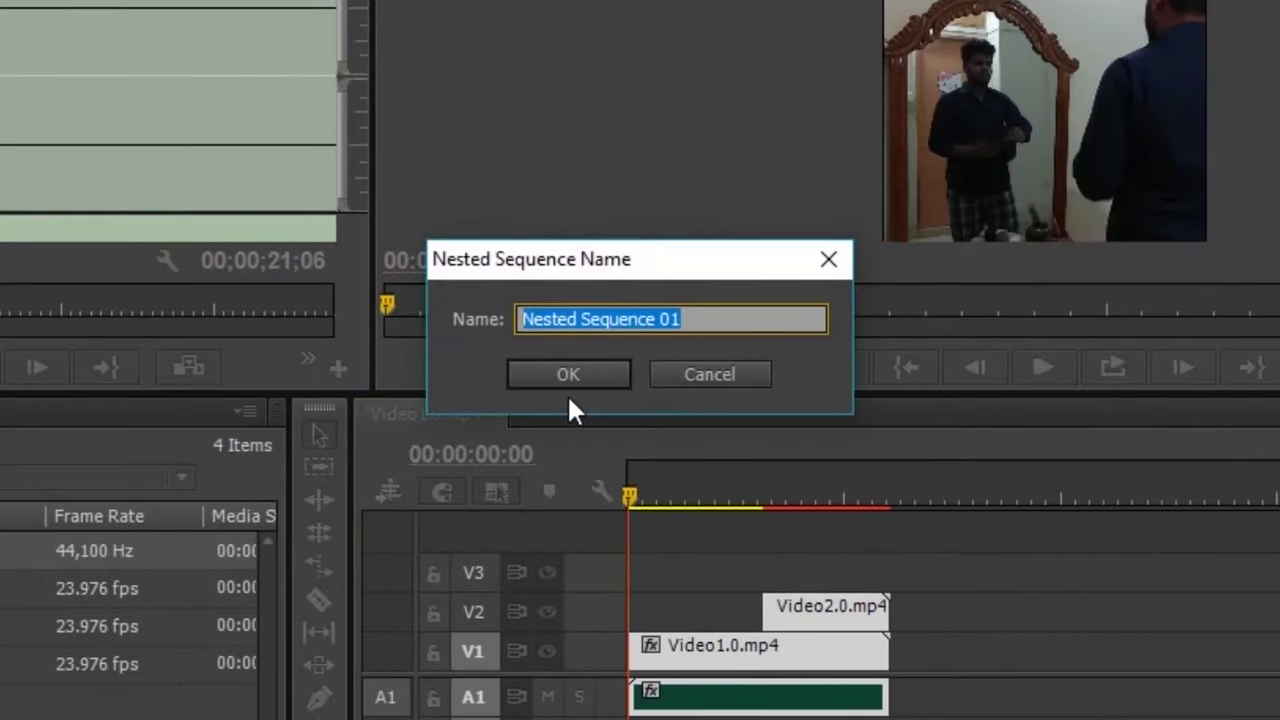
left_click(567, 377)
left_click(669, 535)
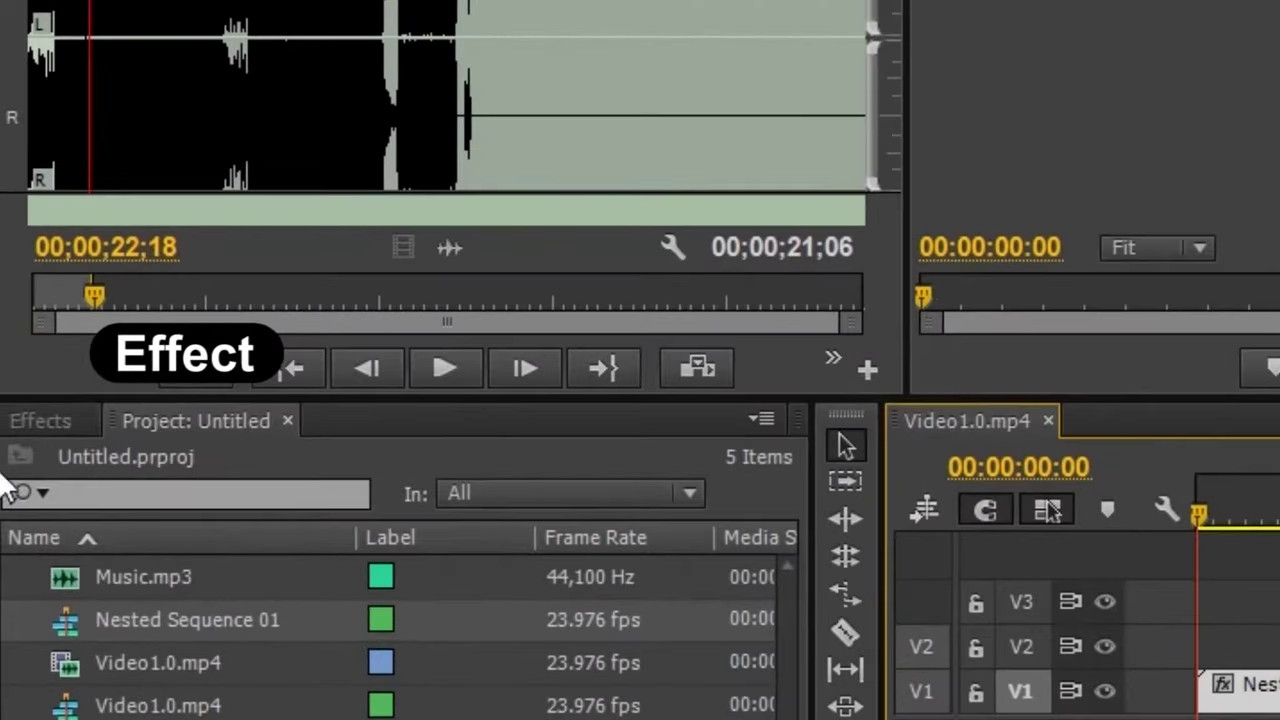
Search effects for 'bri' and apply Brightness & Contrast to Nested Sequence 01
left_click(27, 391)
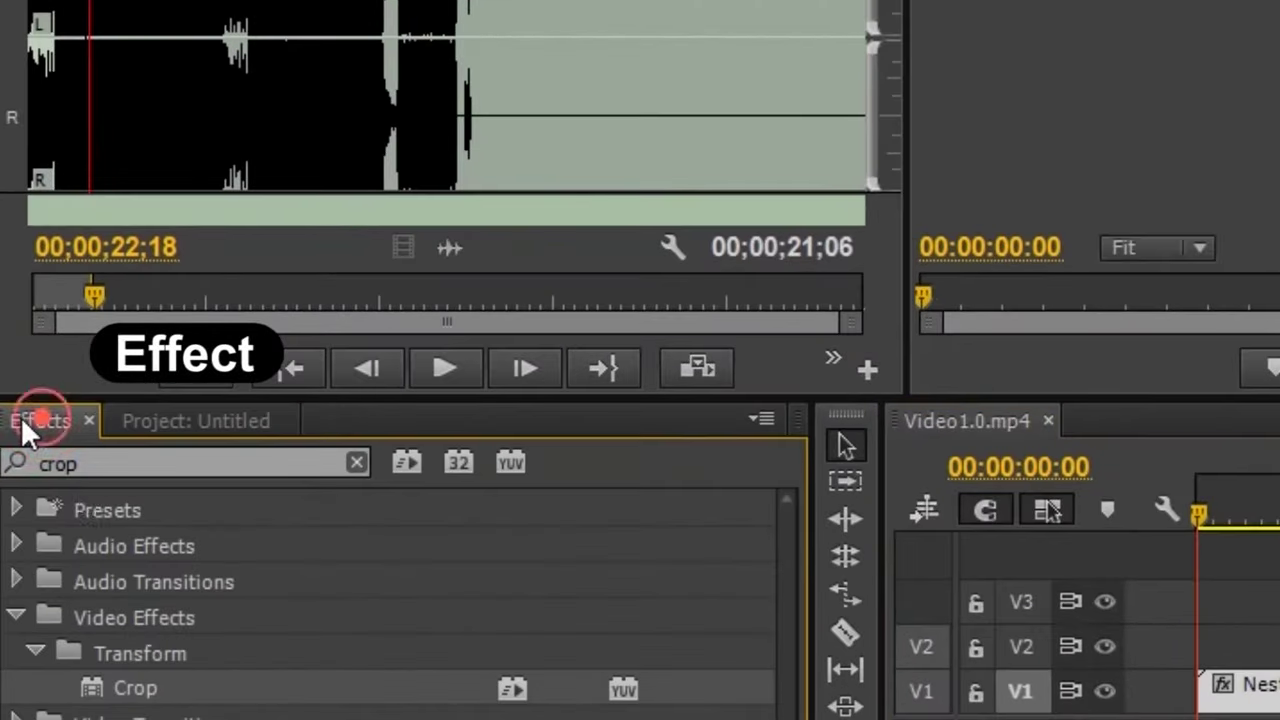
double_click(112, 462)
type("bri")
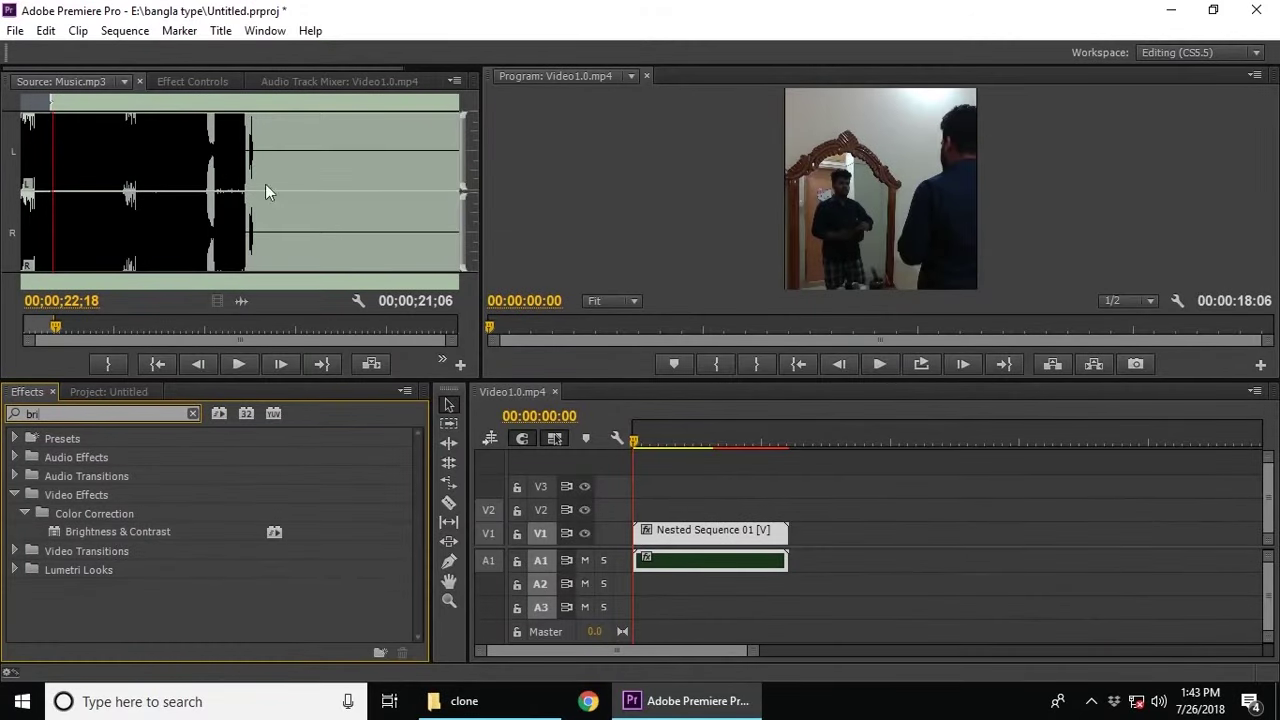
left_click(192, 82)
left_click_drag(88, 532, 88, 320)
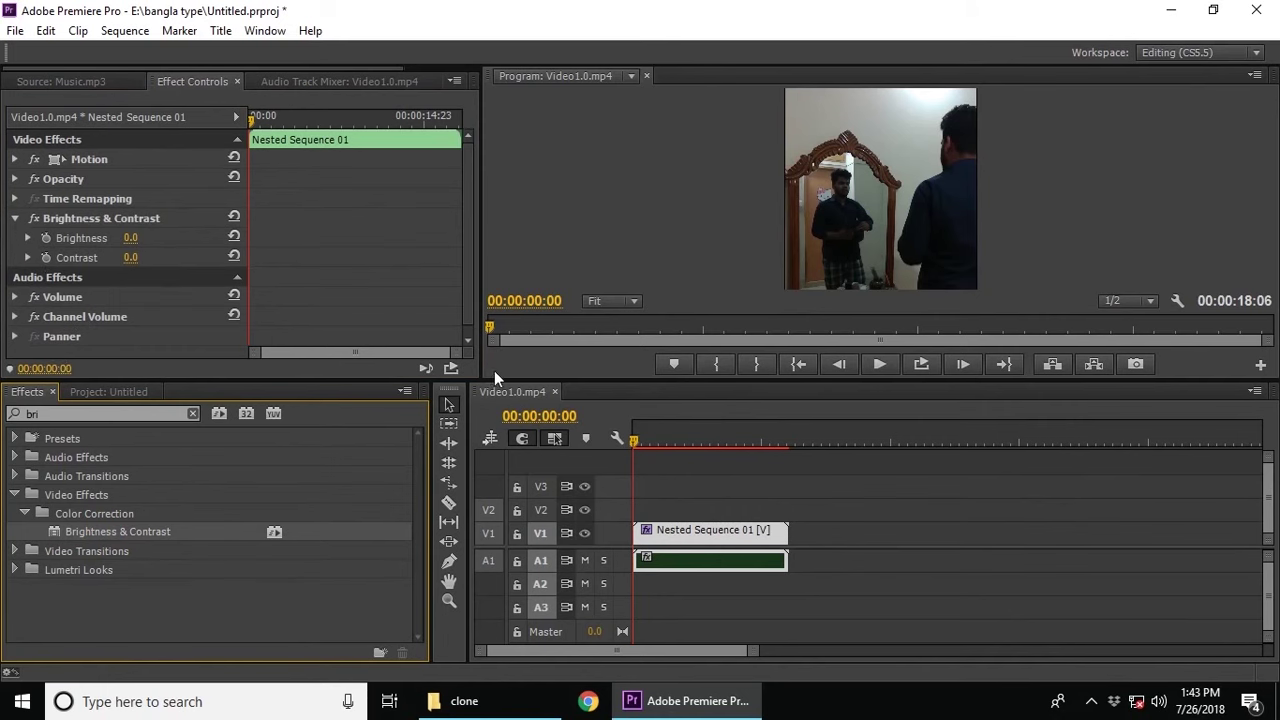
Set Brightness to 49.0 and Contrast to -5.0, then play from the start to check
left_click_drag(487, 382, 487, 456)
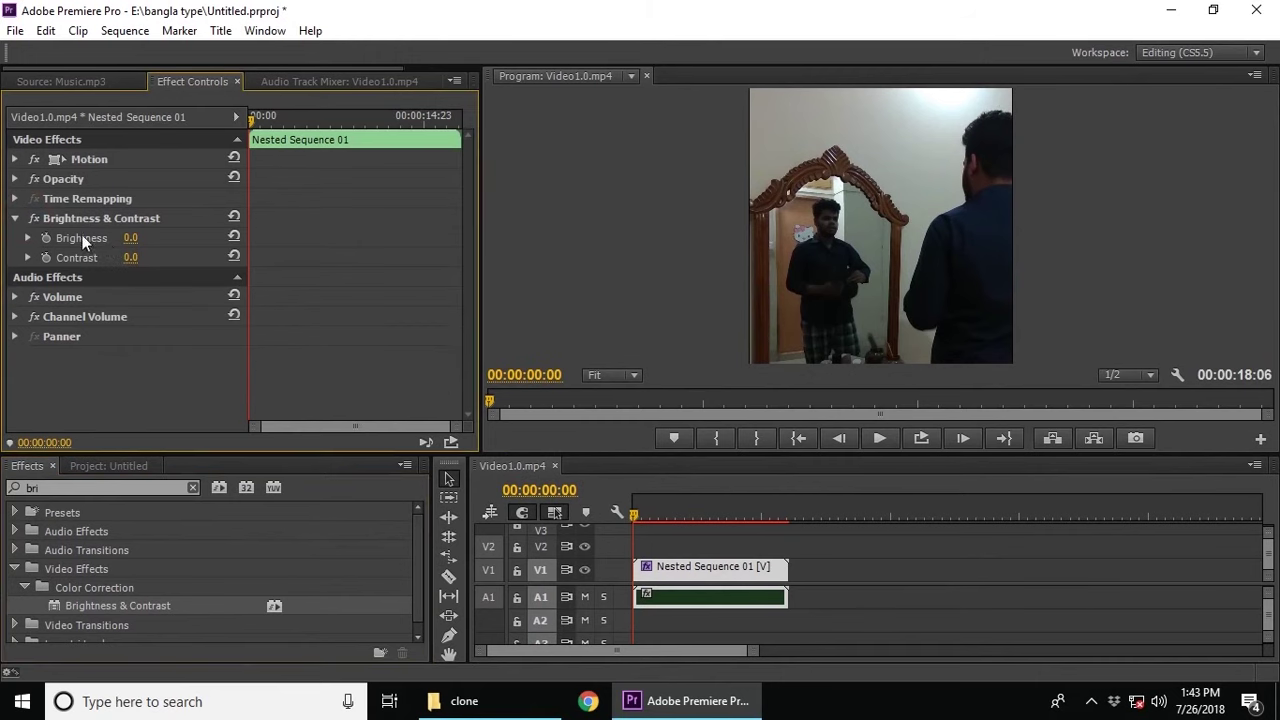
mouse_move(130, 237)
left_mouse_down()
mouse_move(148, 237)
mouse_move(124, 258)
left_mouse_up()
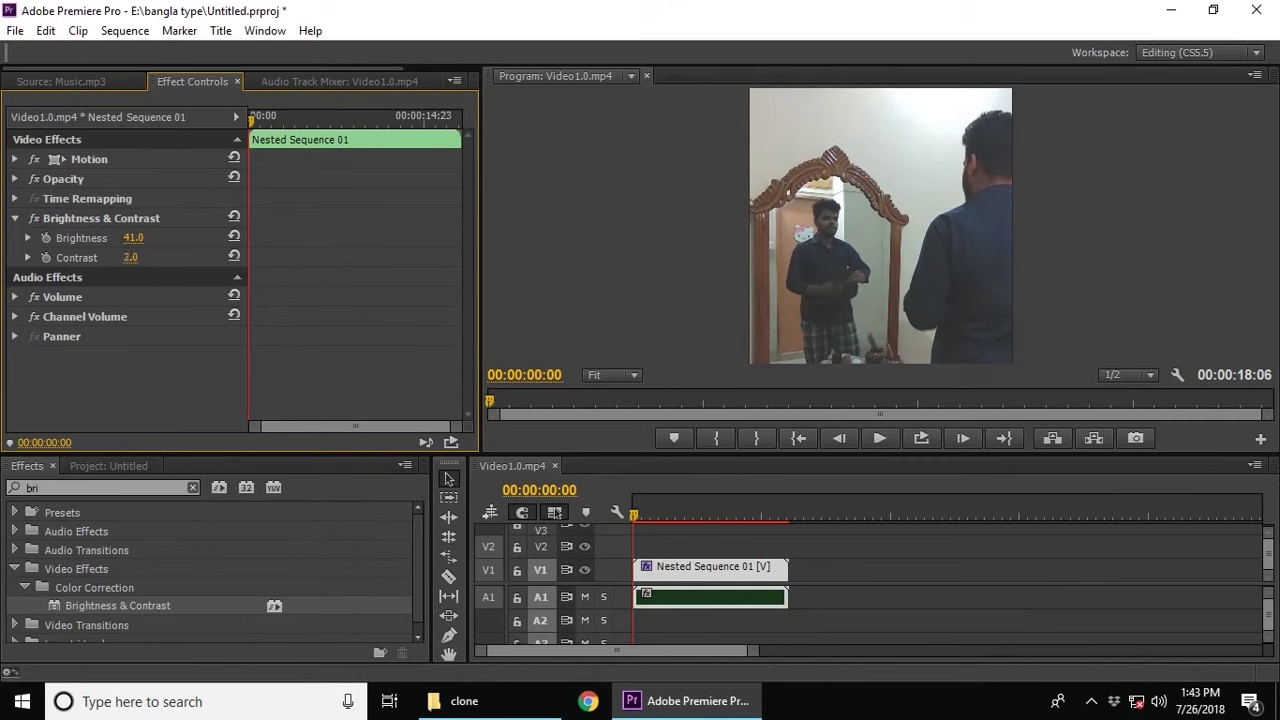
key("space")
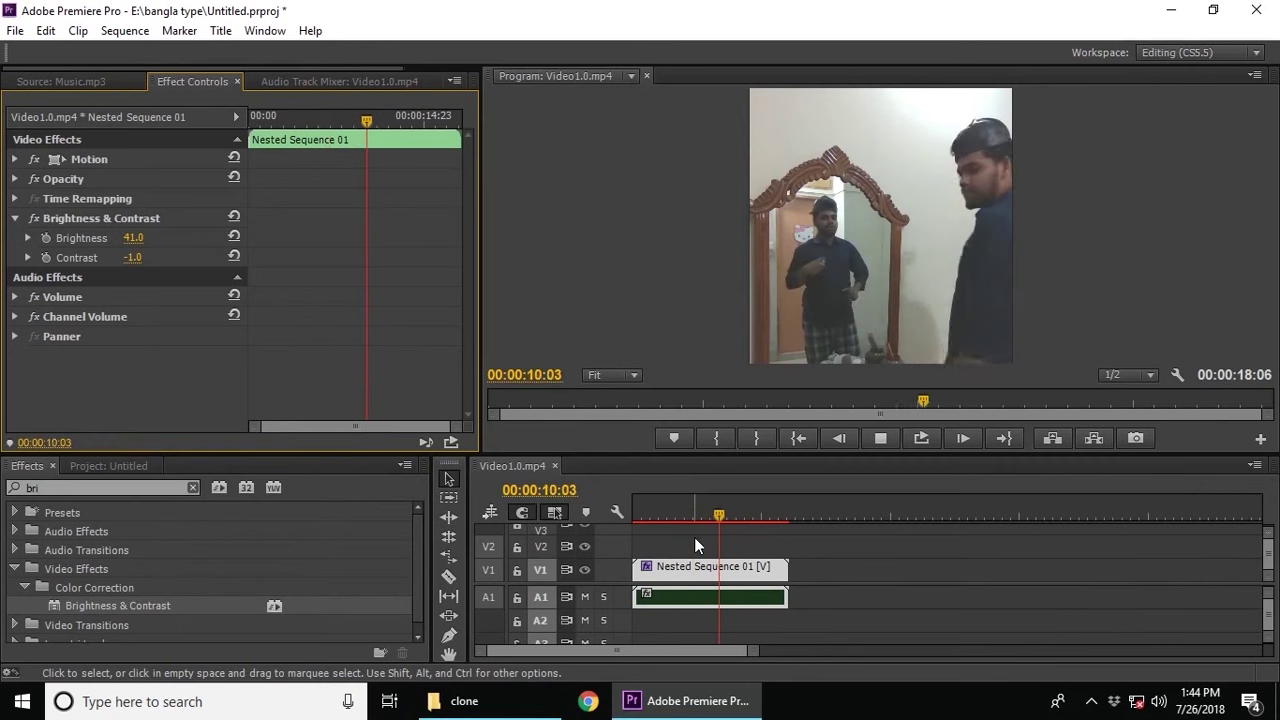
key("space")
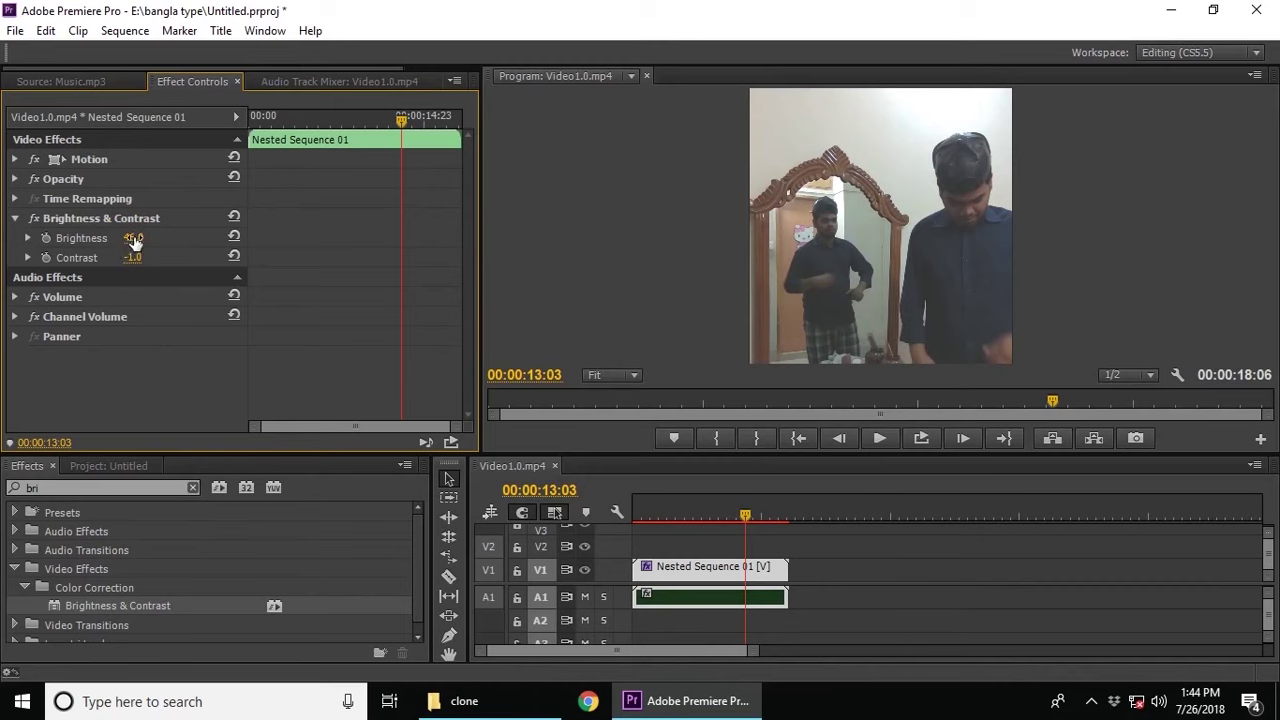
left_click_drag(133, 237, 124, 257)
left_click_drag(745, 515, 634, 515)
key("space")
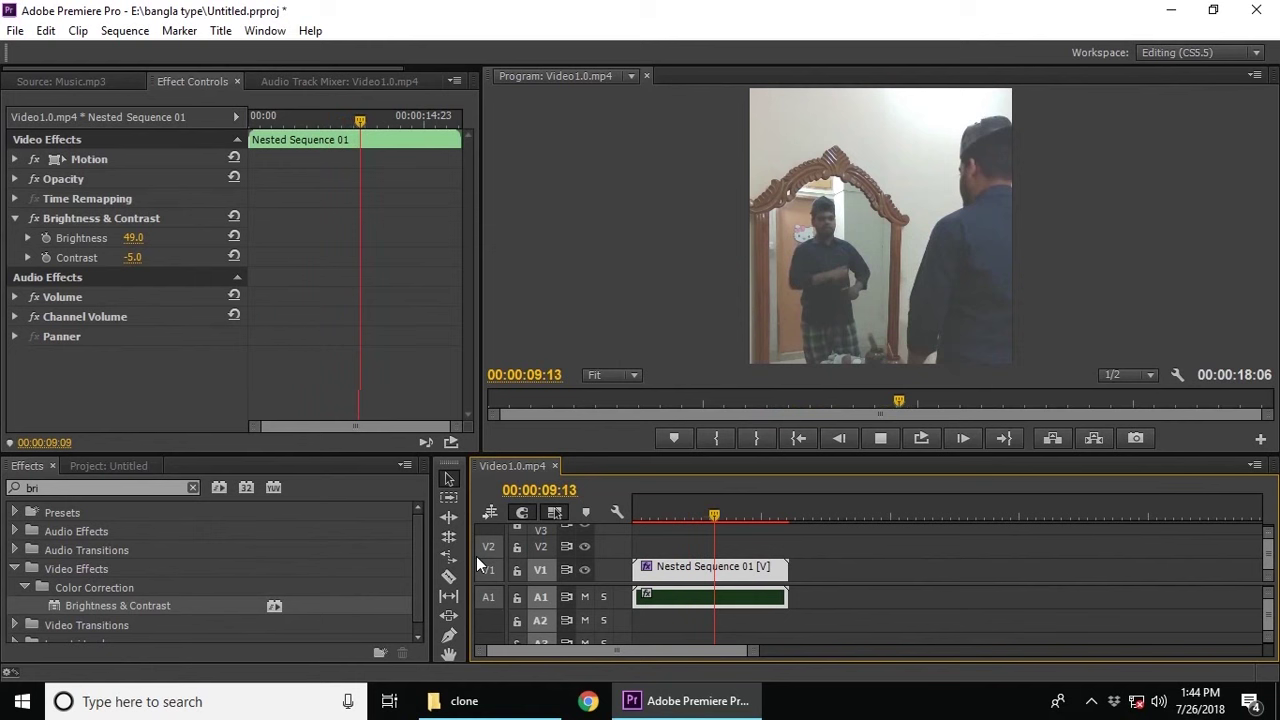
Stop playback and export the sequence in H.264 format as Video1.0.mp4
left_click(605, 247)
key("ctrl+m")
left_click(872, 132)
left_click(1005, 360)
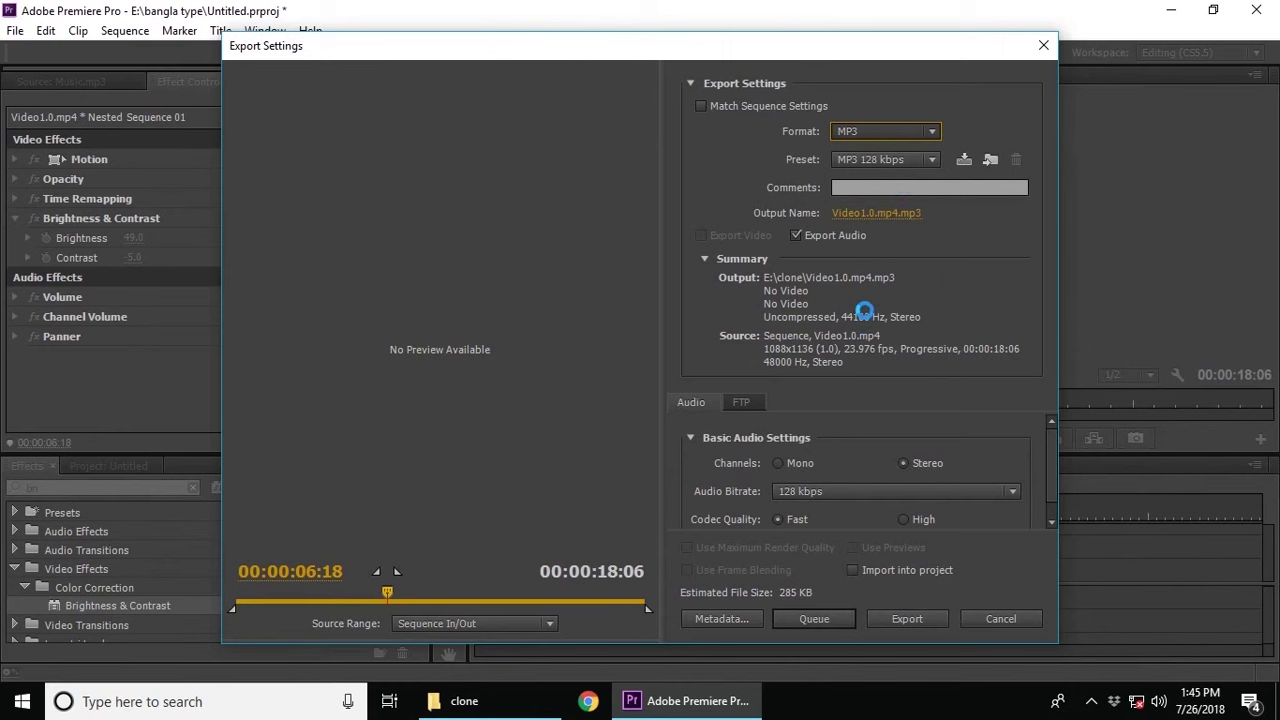
left_click(907, 618)
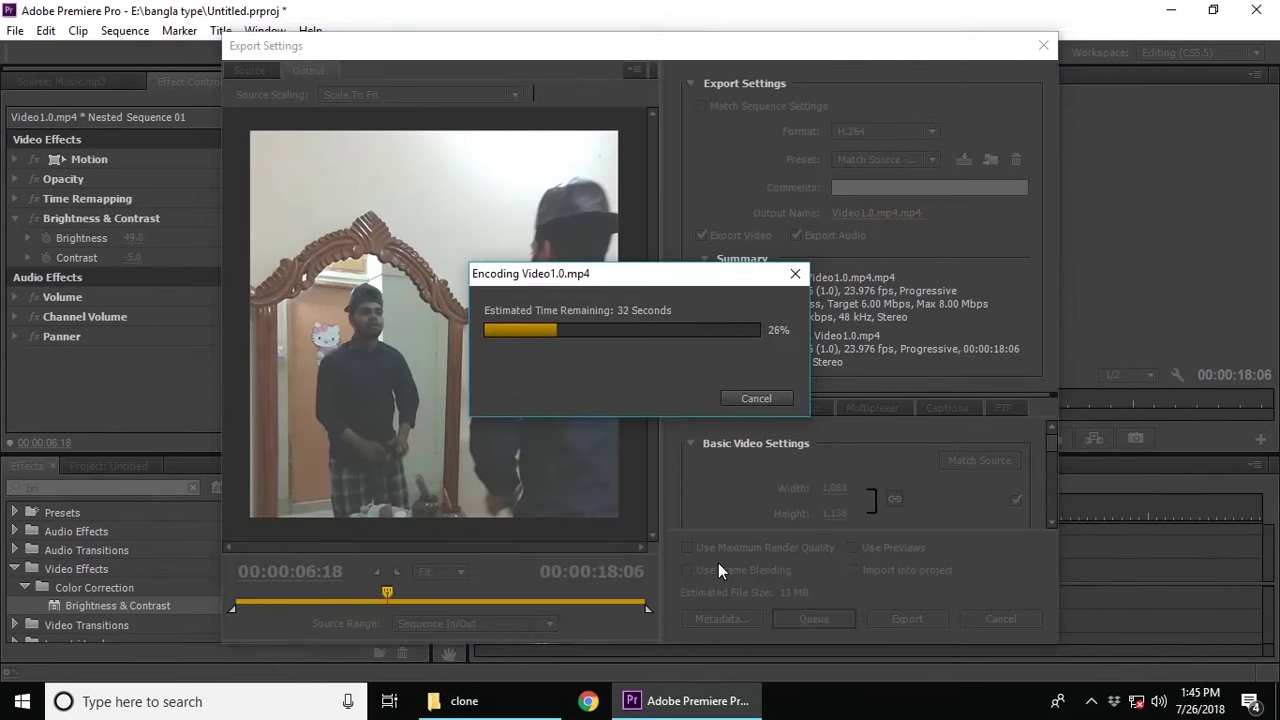